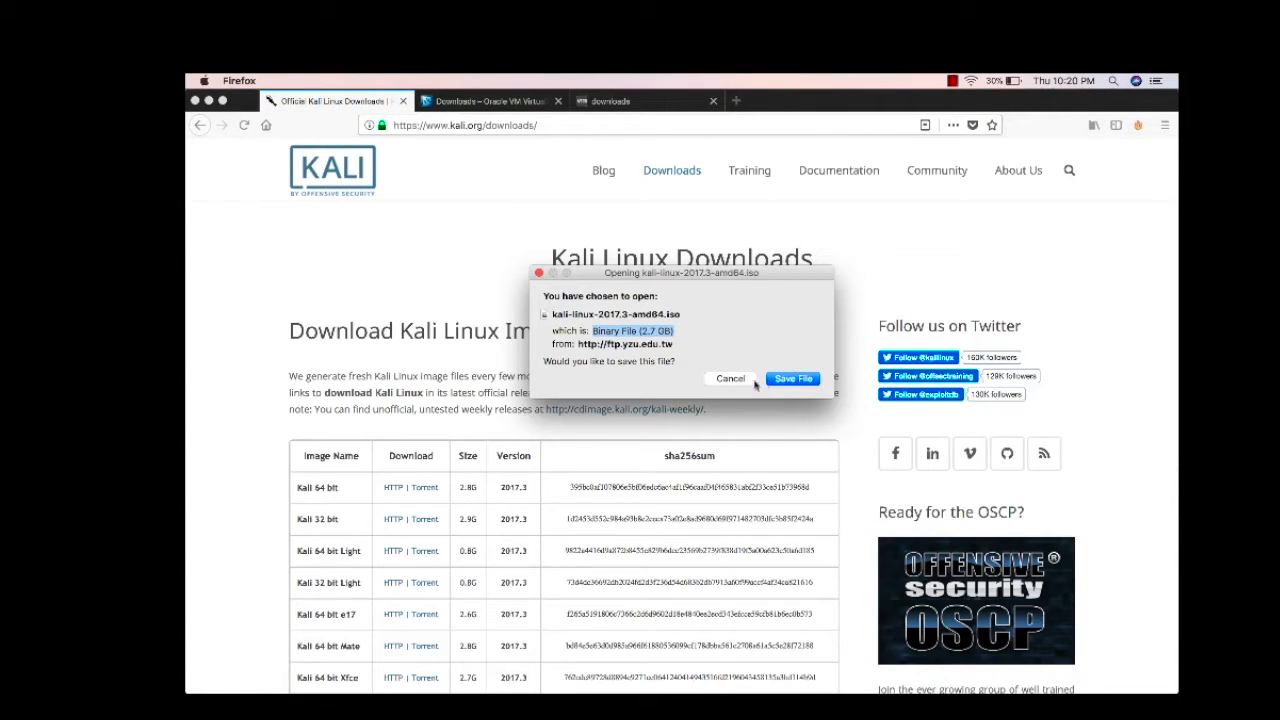
# Dismiss the save prompt for kali-linux-2017.3-amd64.iso and switch over to the desktop space
pyautogui.click(736, 381)
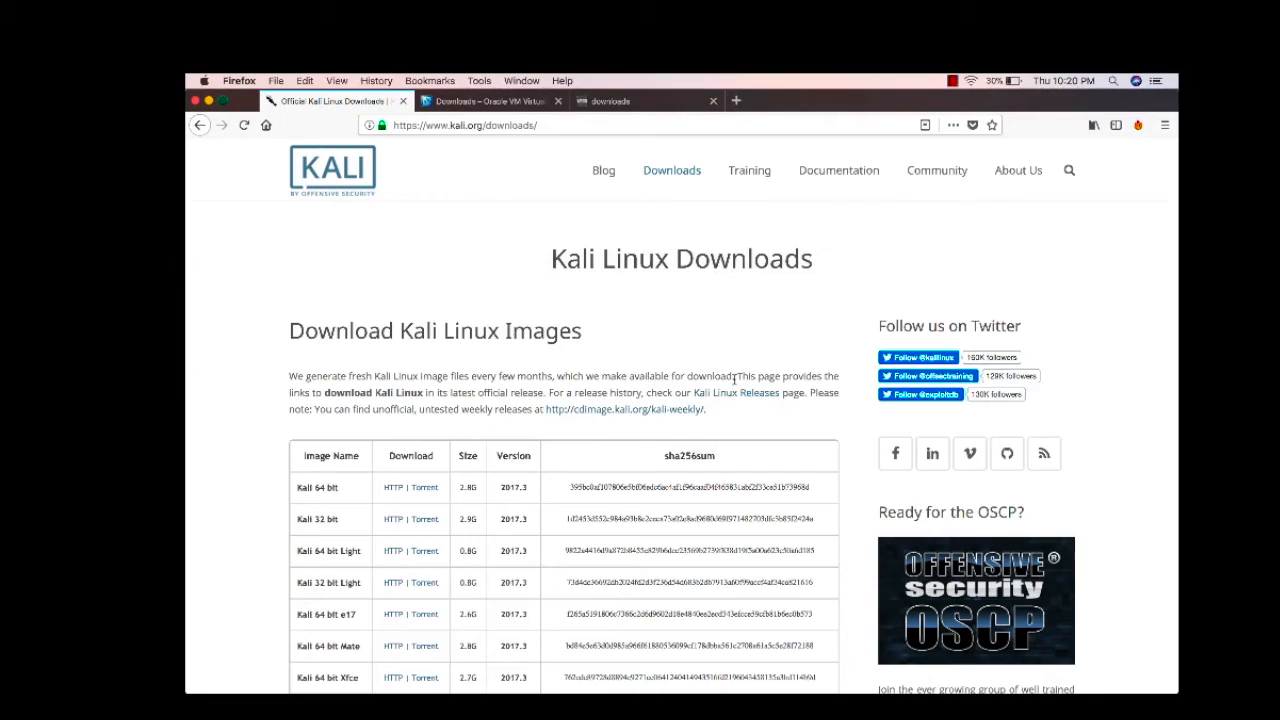
pyautogui.hotkey('ctrl', 'Right')
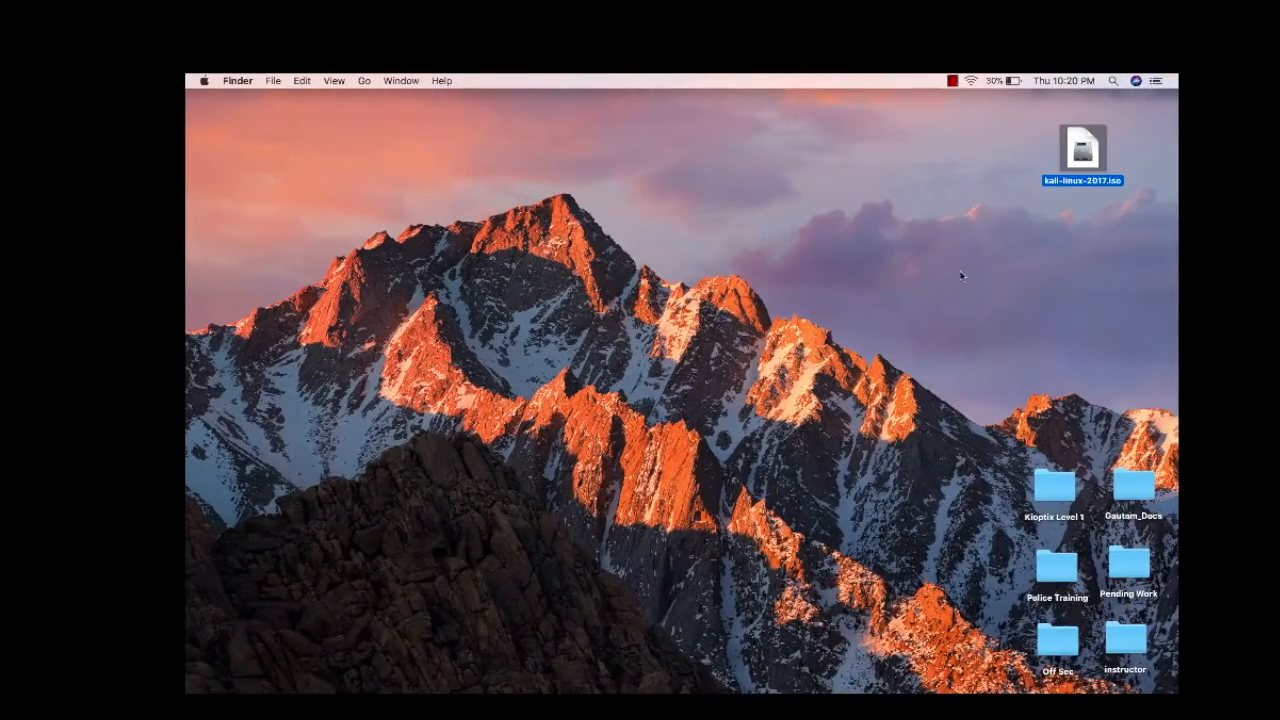
# Select the downloaded kali-linux-2017.iso on the desktop, then return to the Kali downloads page
pyautogui.moveTo(1018, 147); pyautogui.dragTo(1118, 202)
pyautogui.hotkey('ctrl', 'Left')
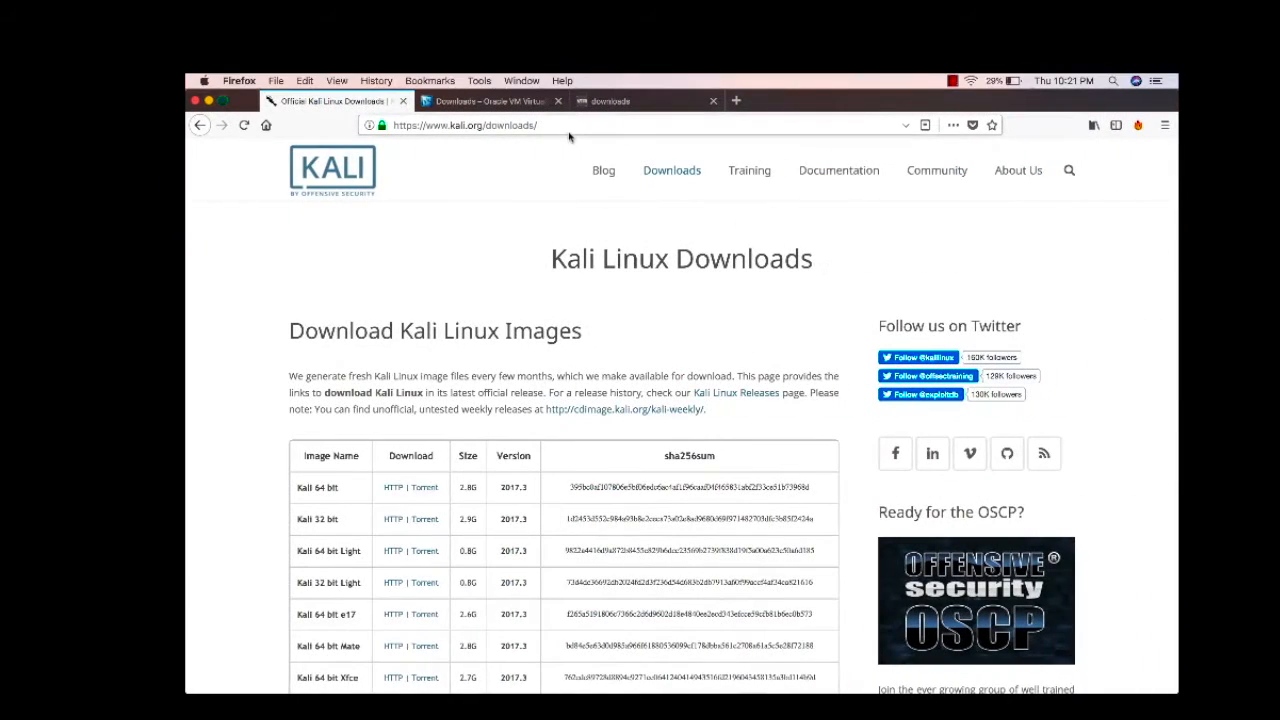
# Show the VirtualBox downloads page, pointing out its Windows, OS X and Linux host packages
pyautogui.click(520, 101)
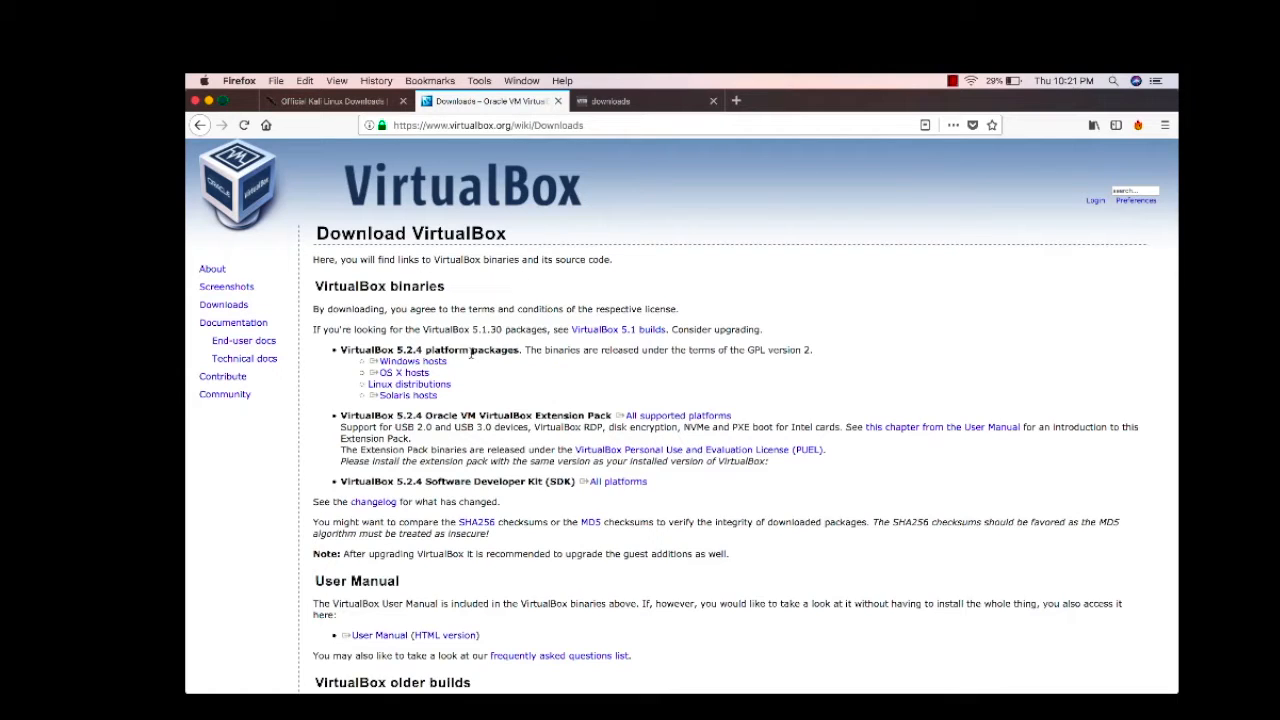
pyautogui.click(438, 364)
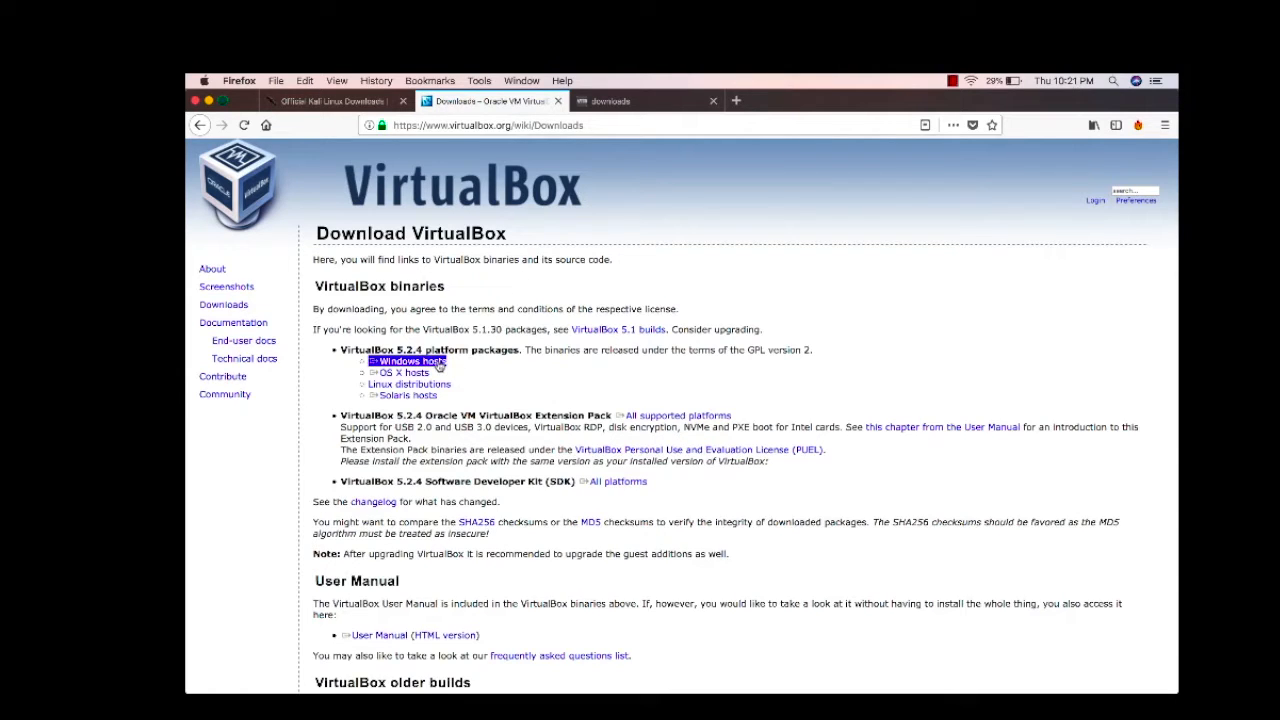
pyautogui.click(420, 374)
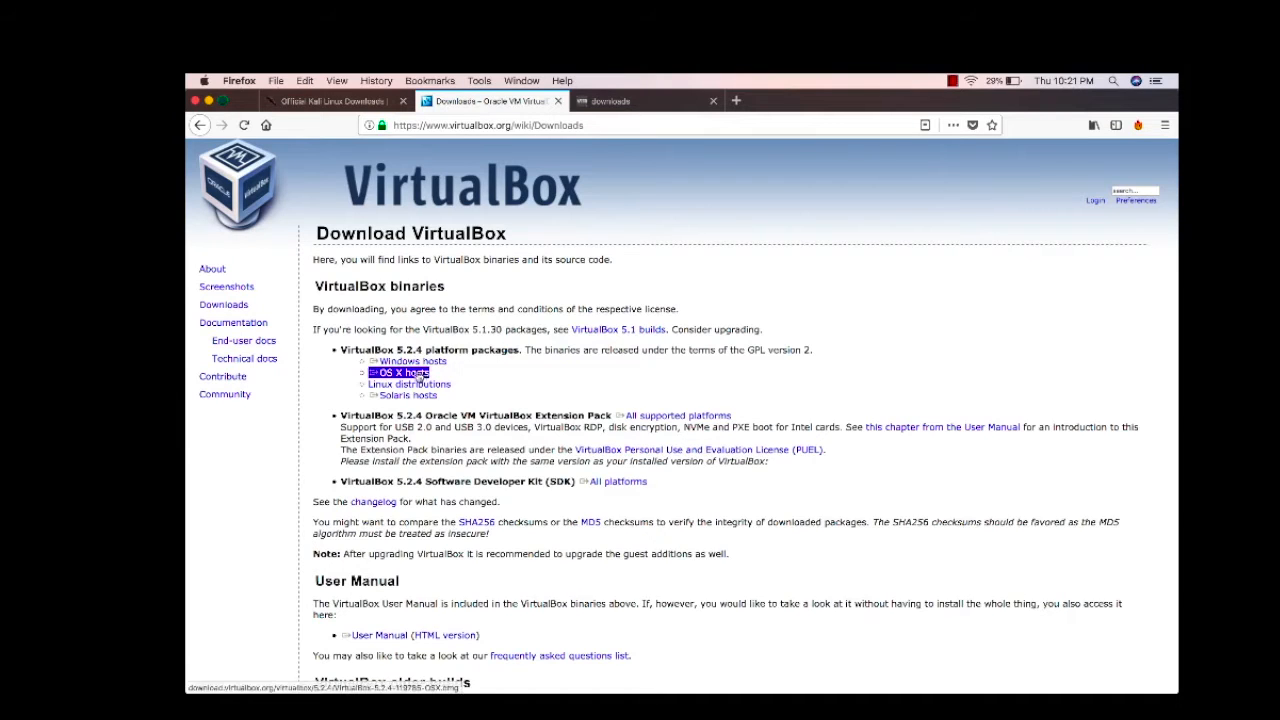
pyautogui.click(437, 385)
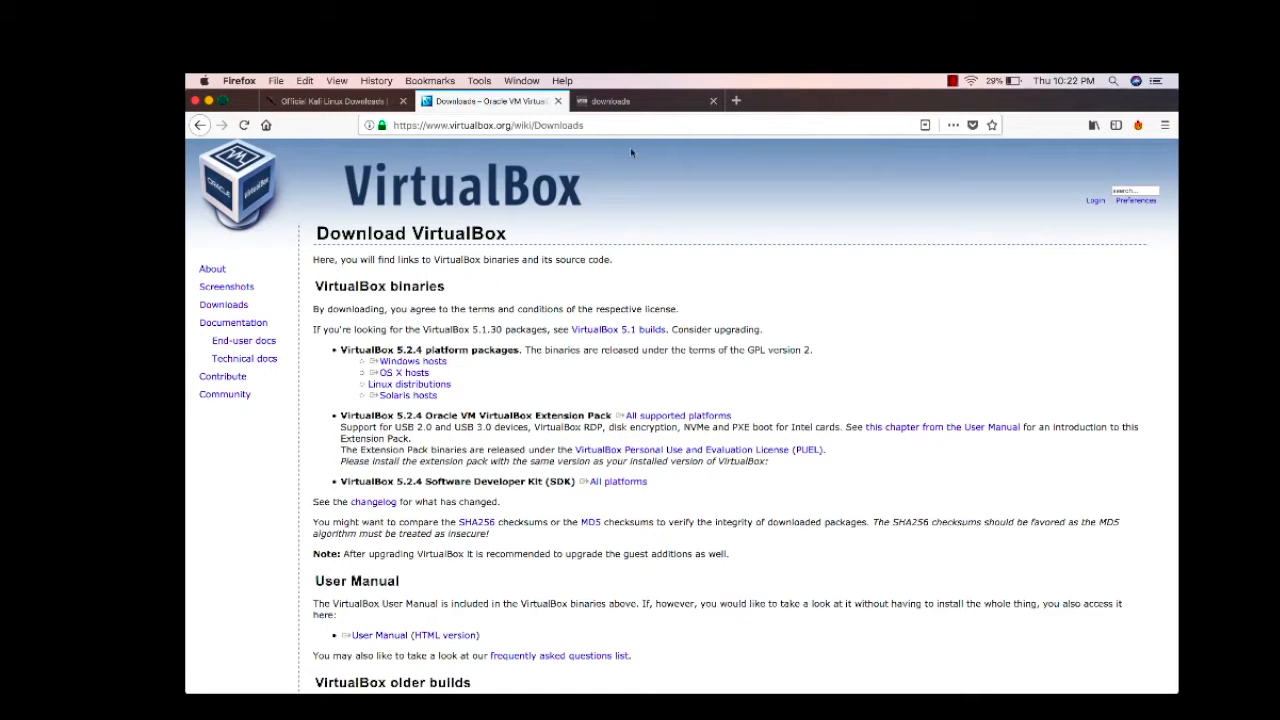
pyautogui.click(644, 104)
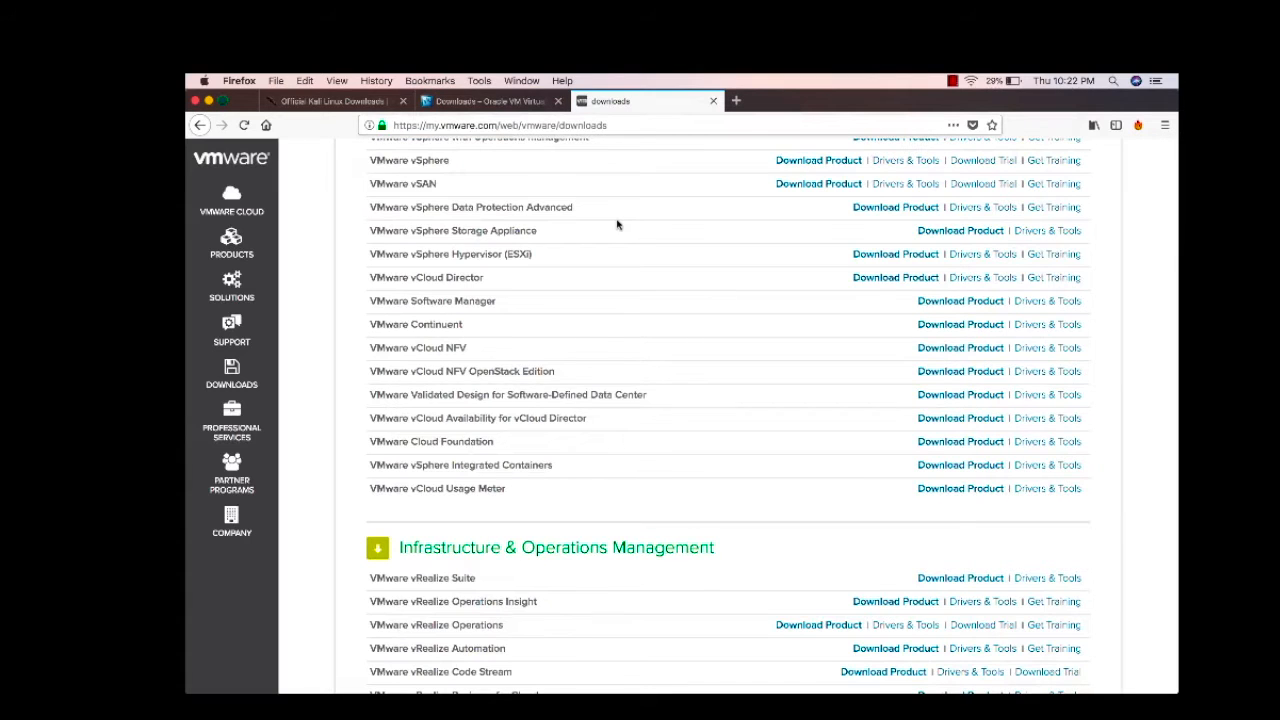
# Display VMware's list of product downloads, then bring up Launchpad with F4
pyautogui.click(237, 374)
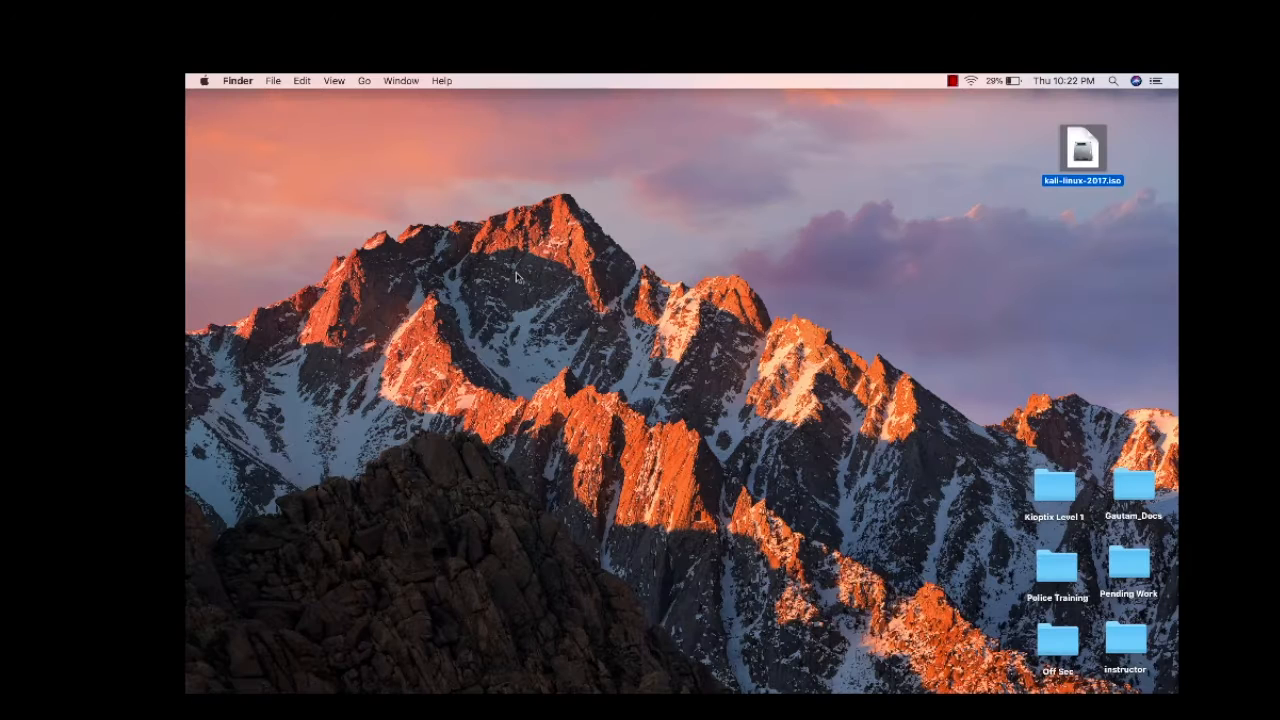
pyautogui.press('F4')
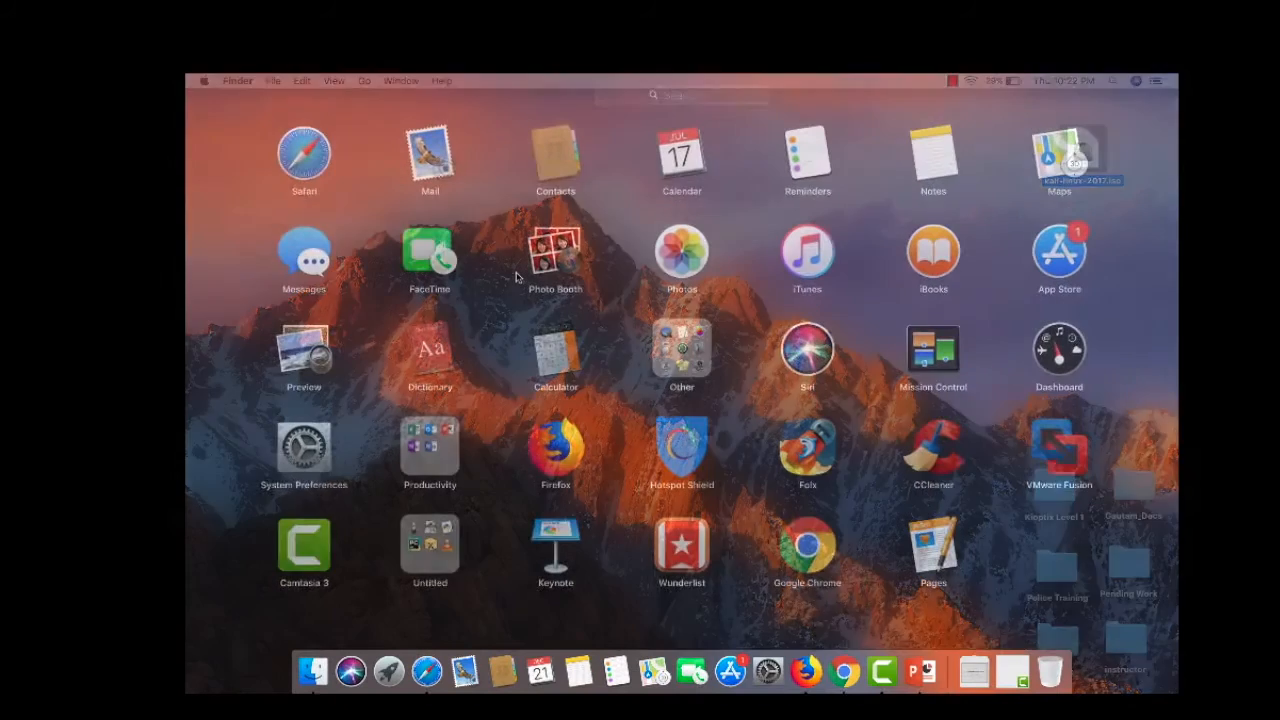
# Launch VMware Fusion and delete the old Kali virtual machine, moving its files to the Trash
pyautogui.click(1050, 447)
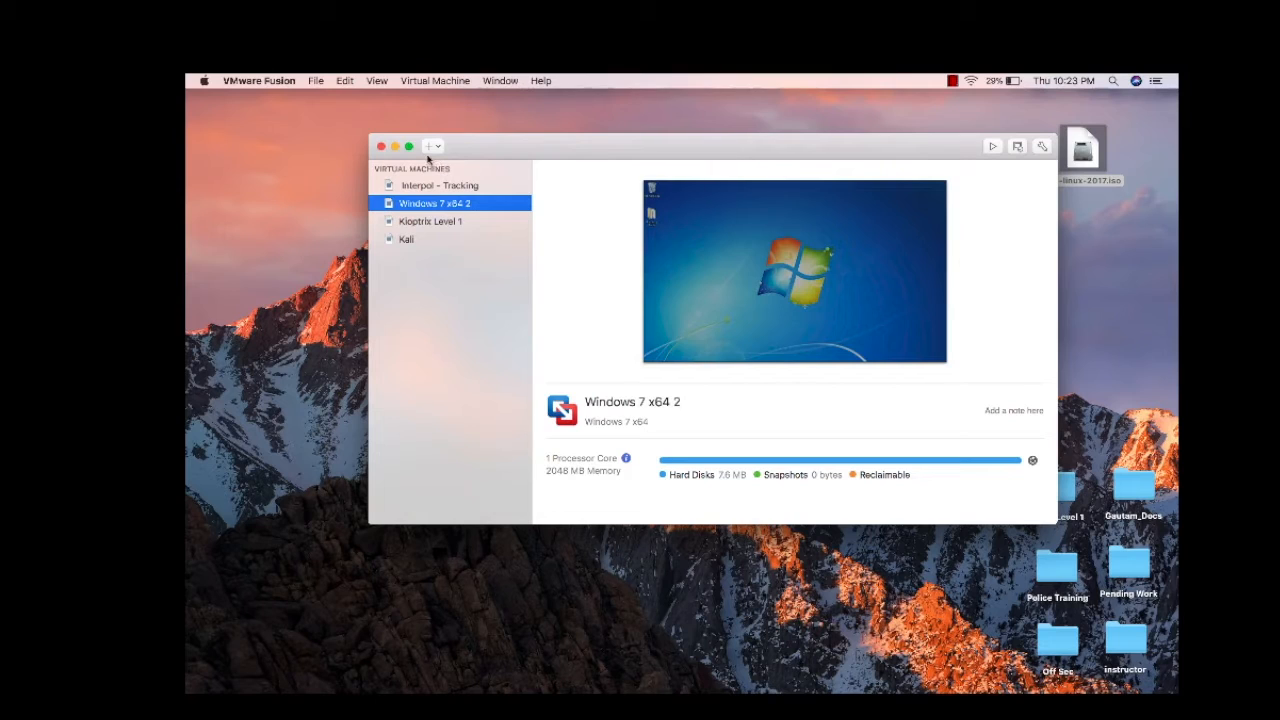
pyautogui.click(408, 240)
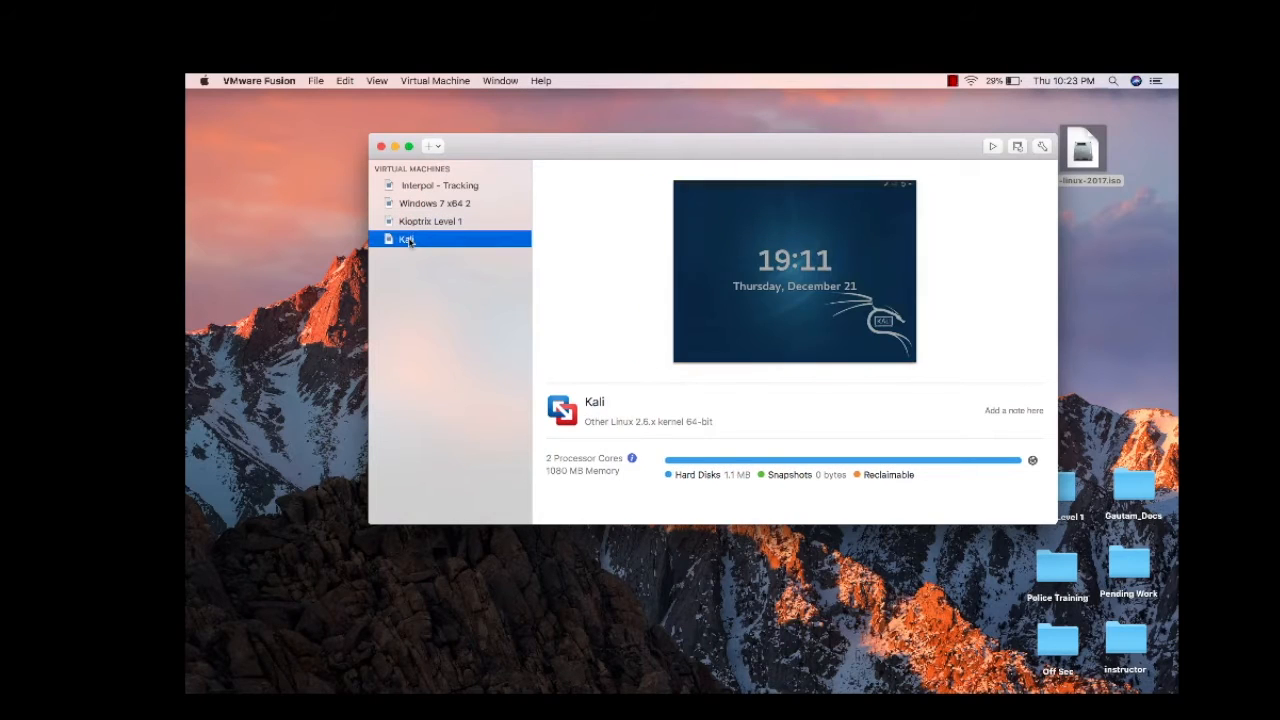
pyautogui.rightClick(408, 240)
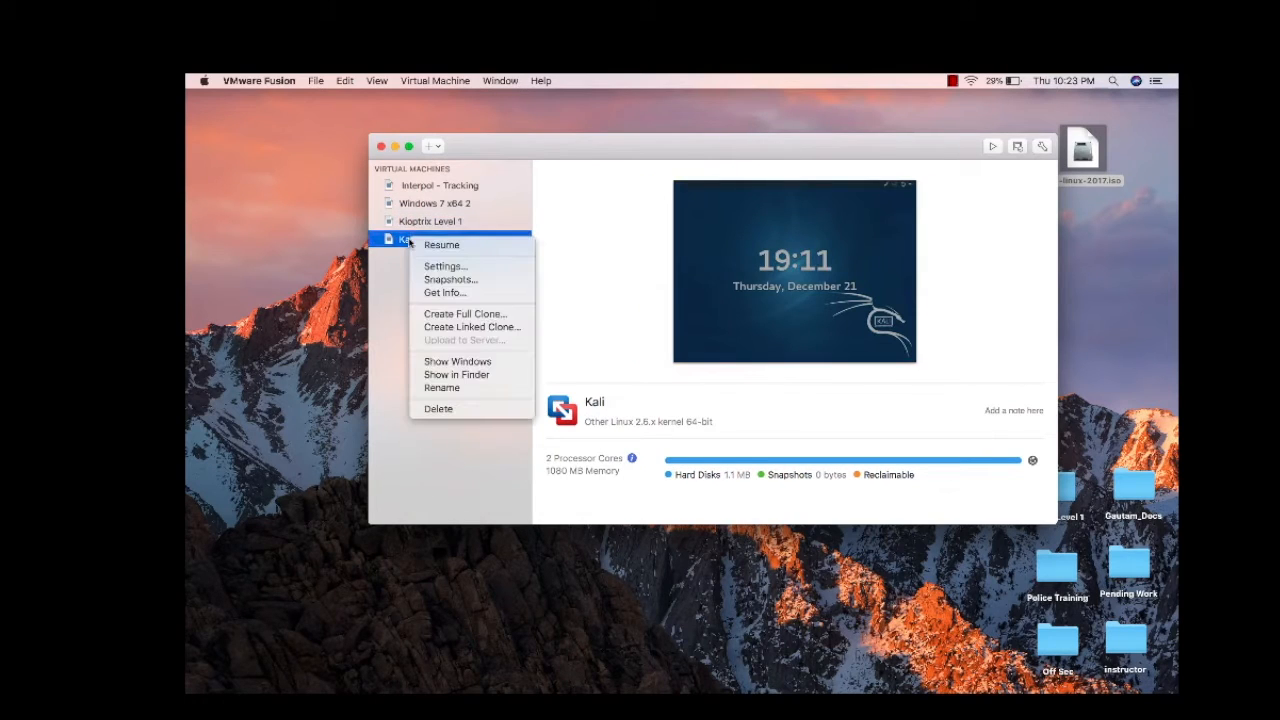
pyautogui.click(440, 409)
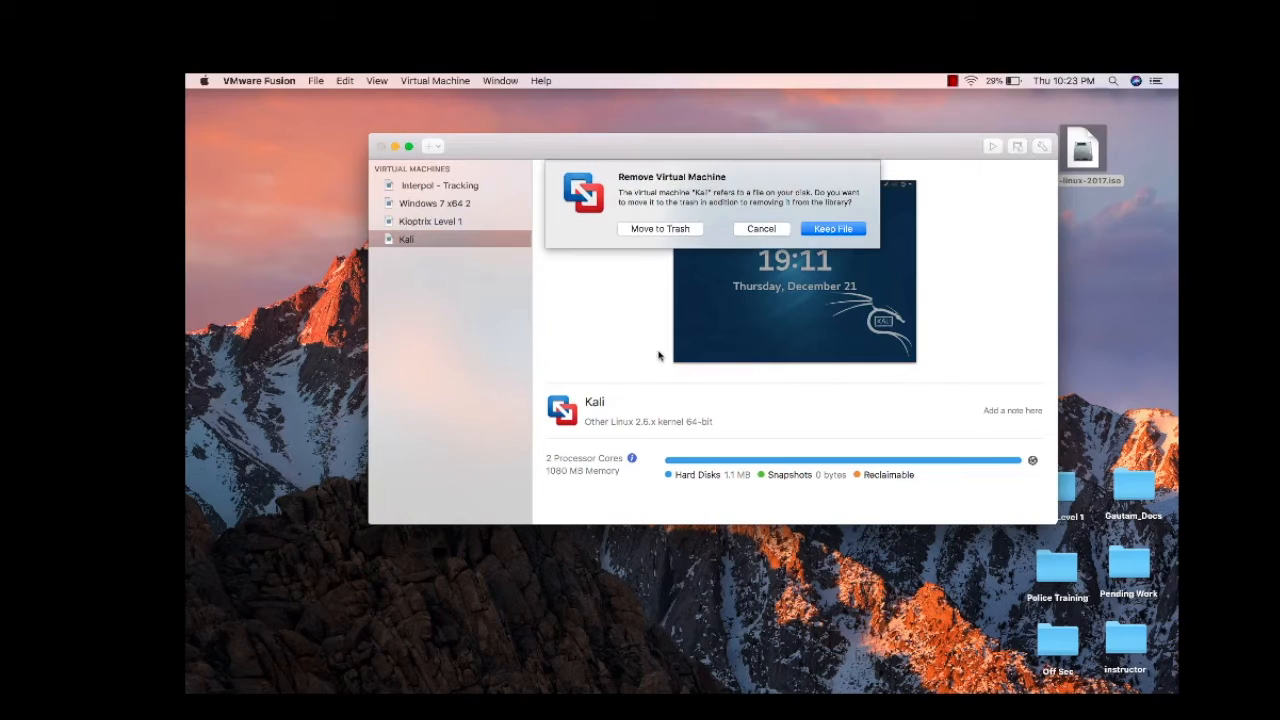
pyautogui.click(684, 230)
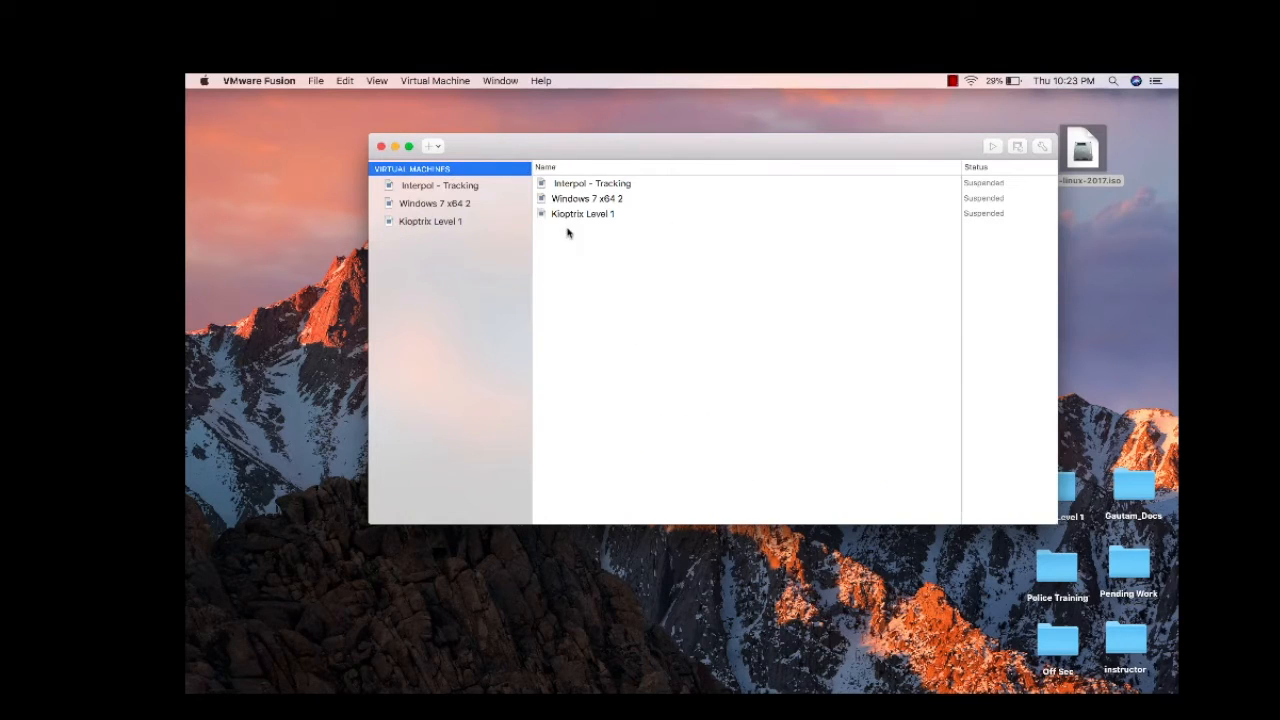
pyautogui.click(460, 206)
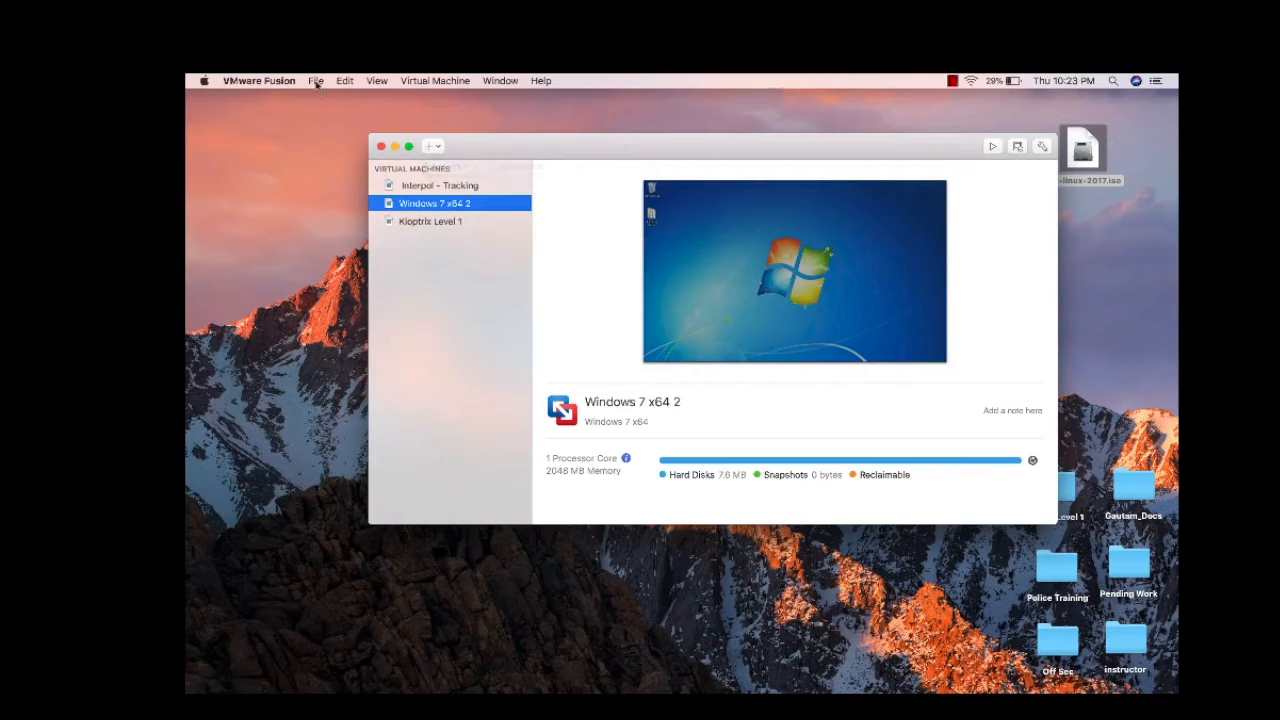
# Start a new virtual machine from File > New and choose 'Create a custom virtual machine'
pyautogui.click(318, 84)
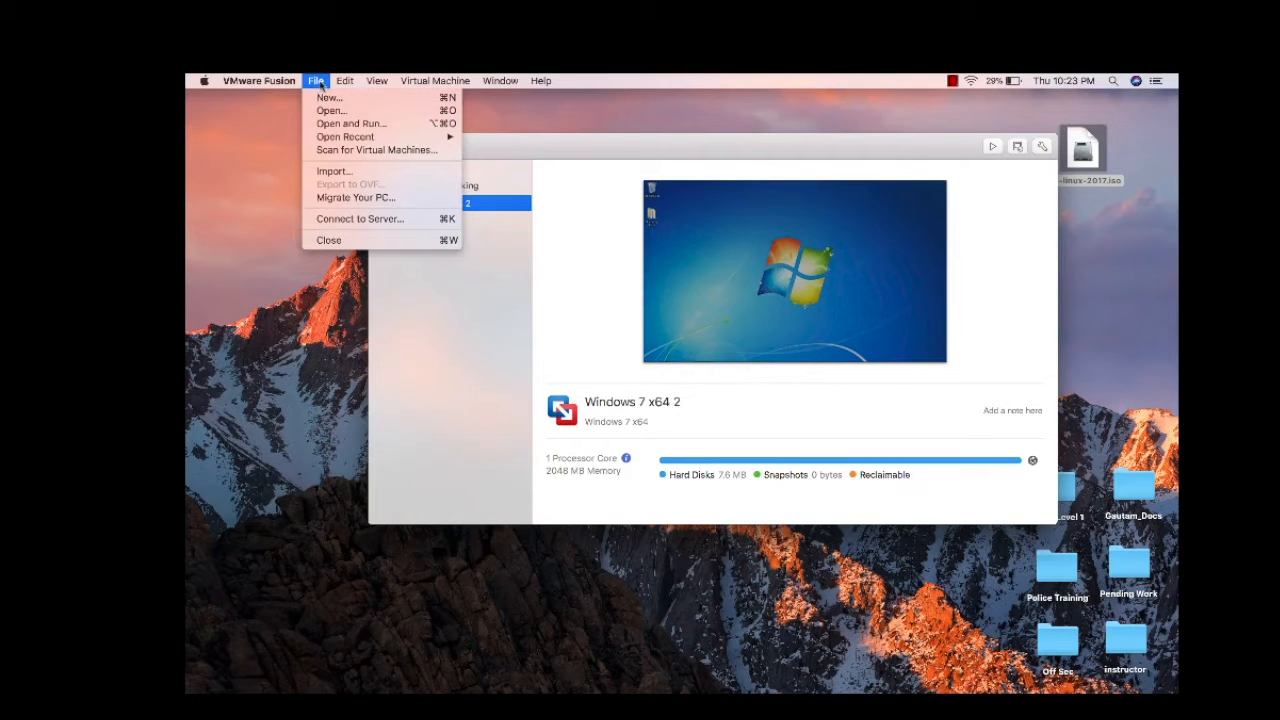
pyautogui.click(329, 98)
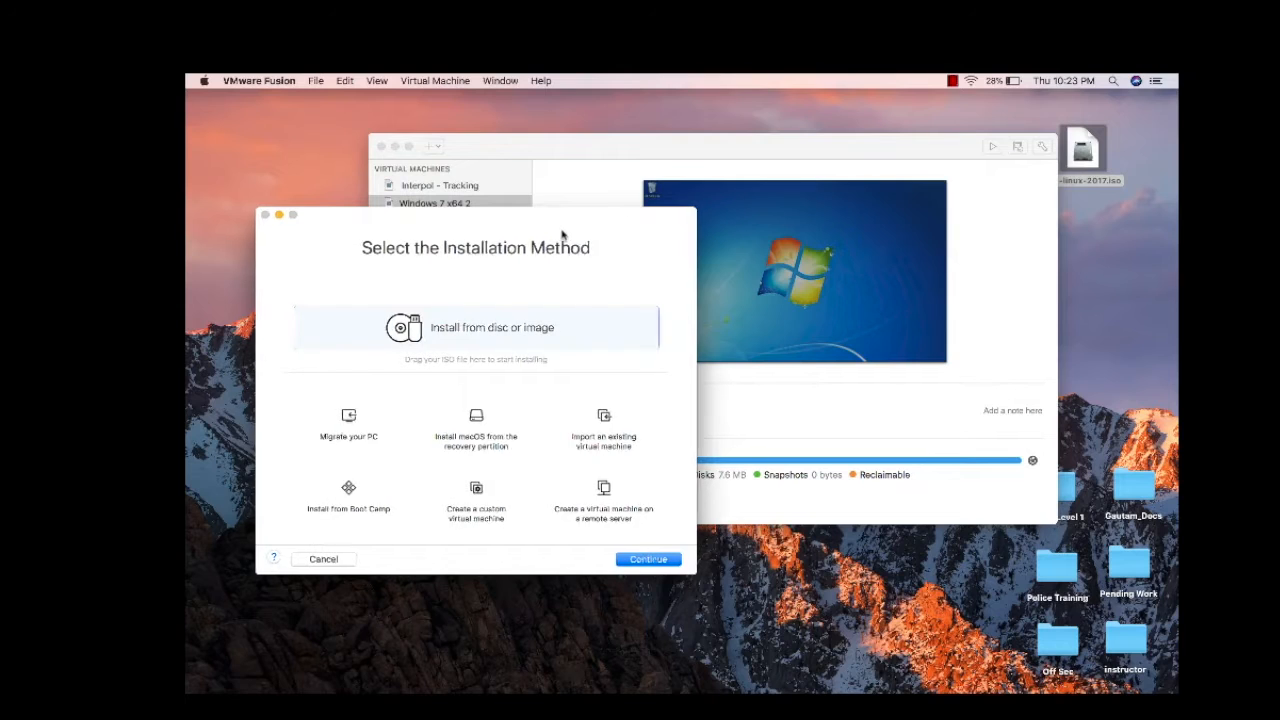
pyautogui.click(395, 147)
pyautogui.moveTo(436, 268); pyautogui.dragTo(579, 206)
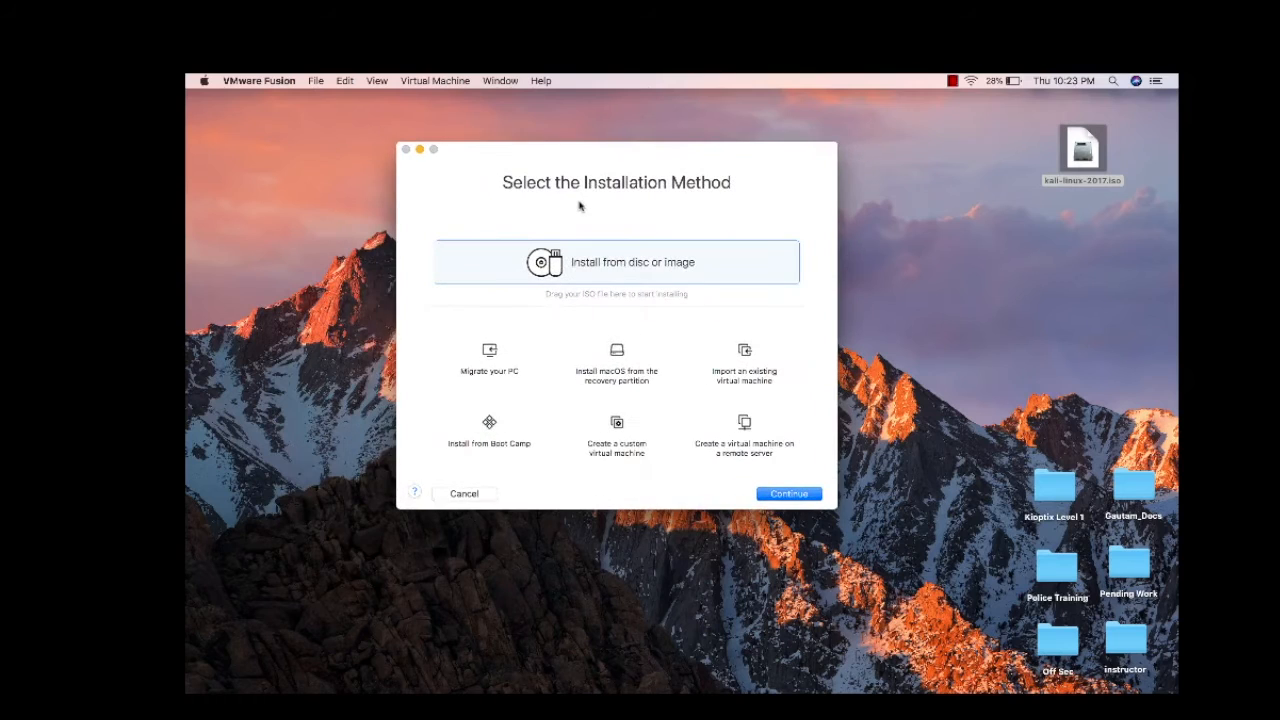
pyautogui.click(629, 432)
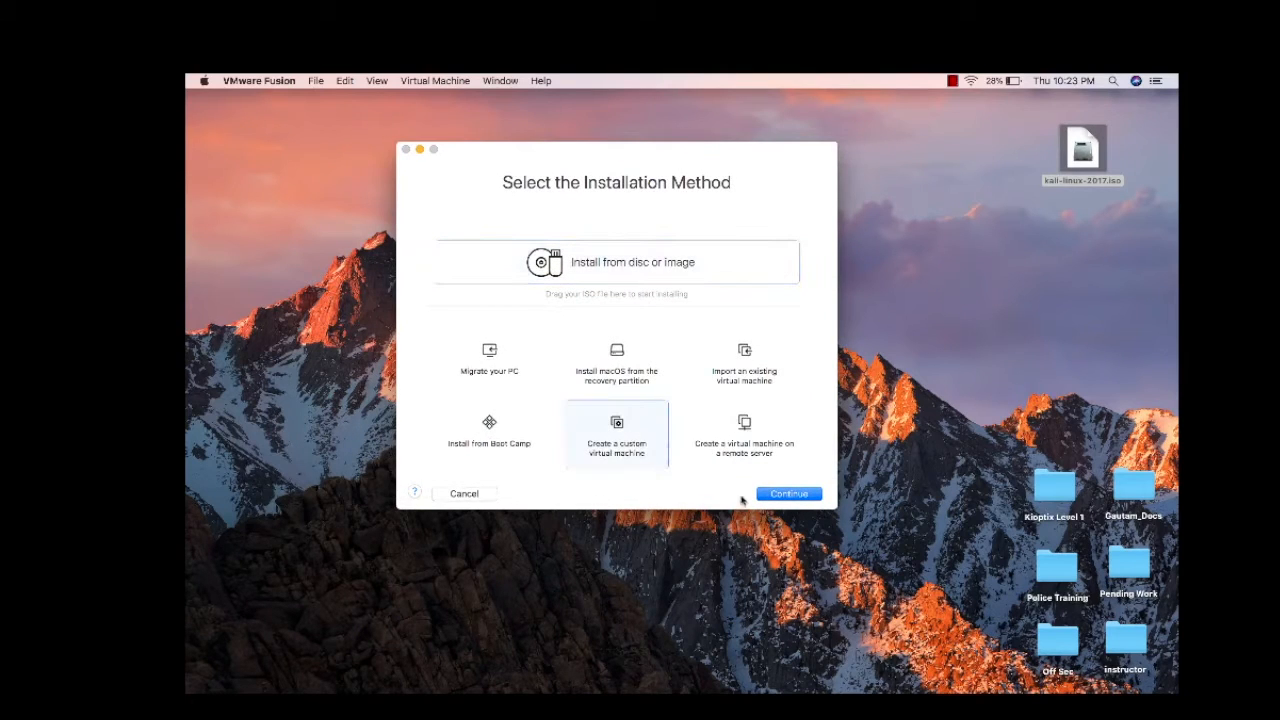
pyautogui.click(785, 499)
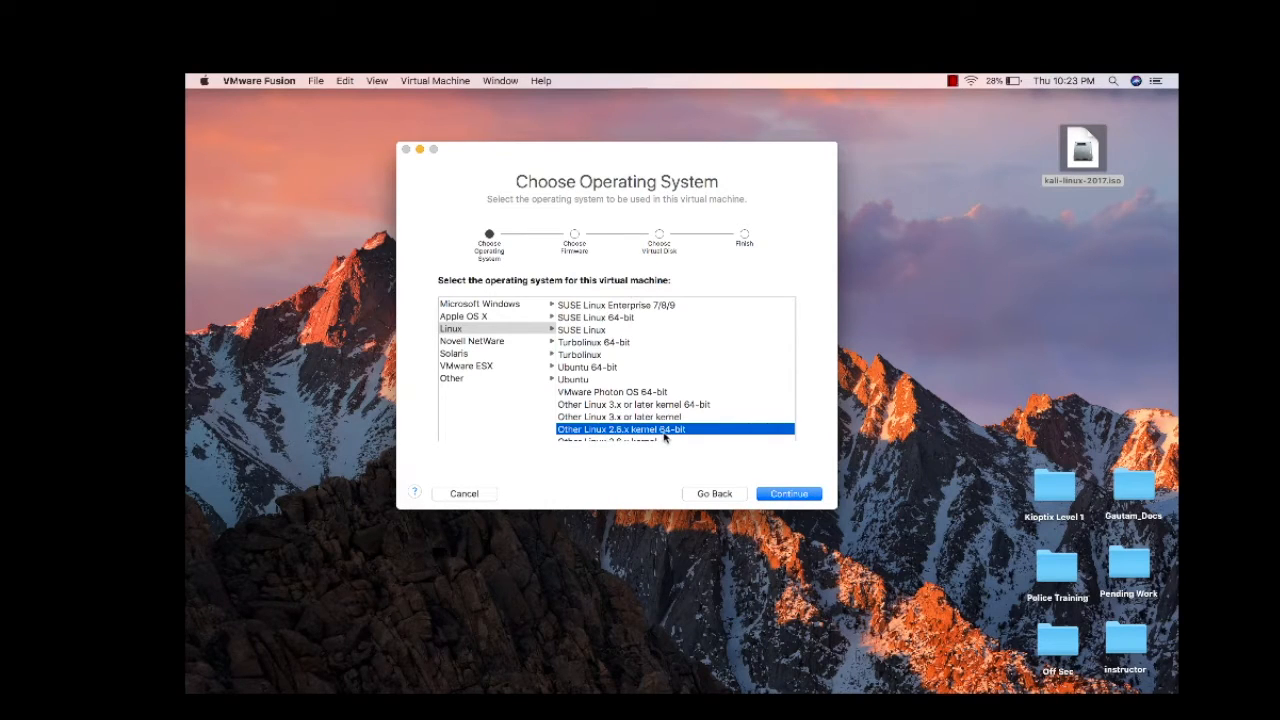
# Accept Other Linux 2.6.x kernel 64-bit with a new 8 GB disk and save it as 'Kali Linux Lab'
pyautogui.click(803, 495)
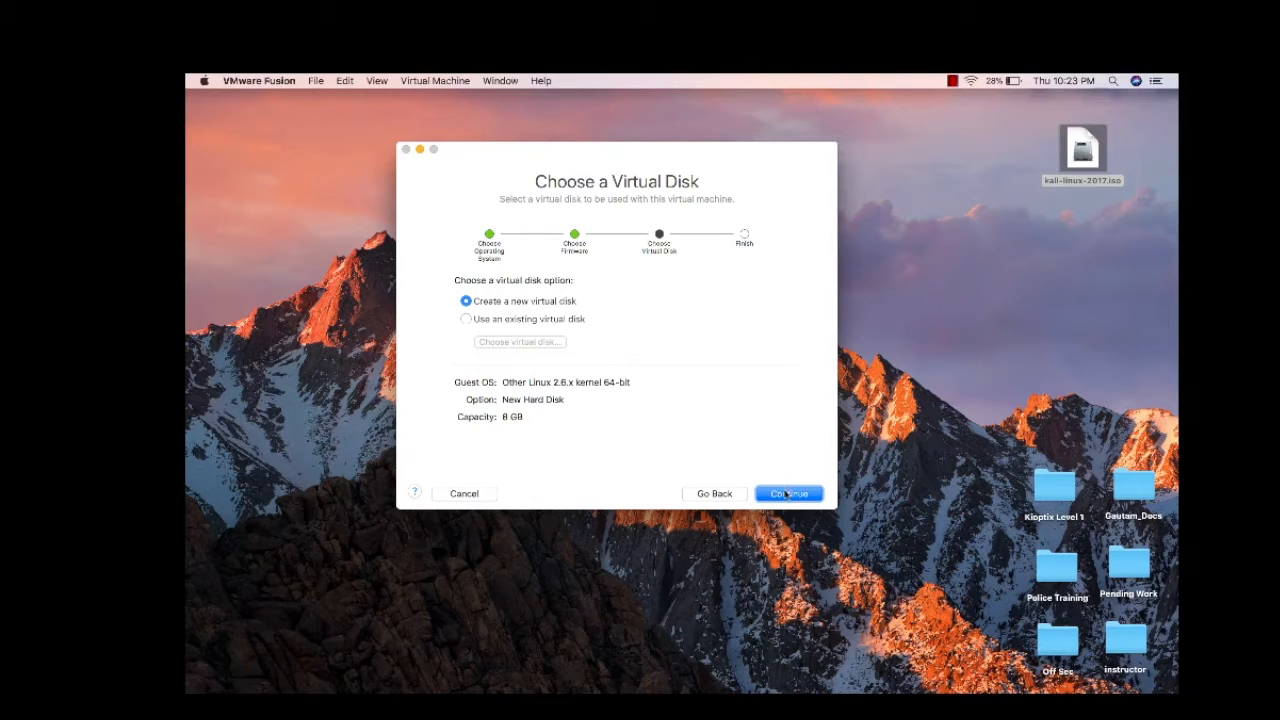
pyautogui.click(787, 494)
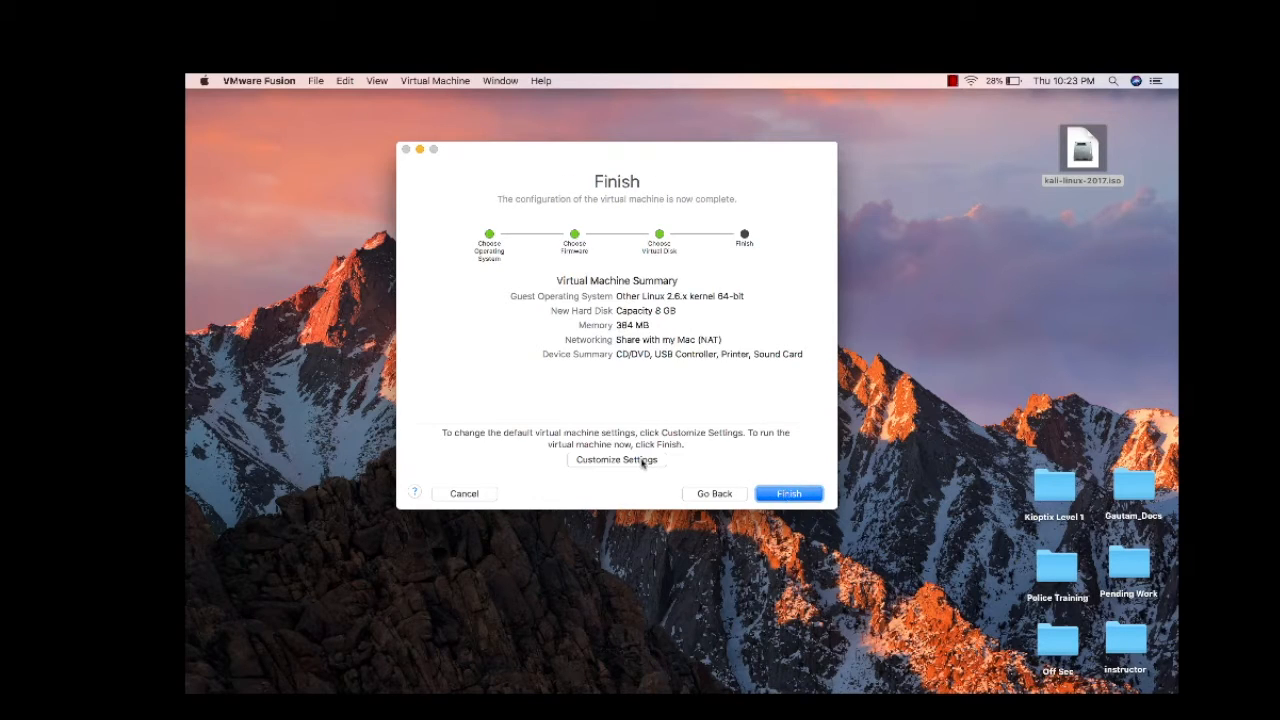
pyautogui.click(616, 460)
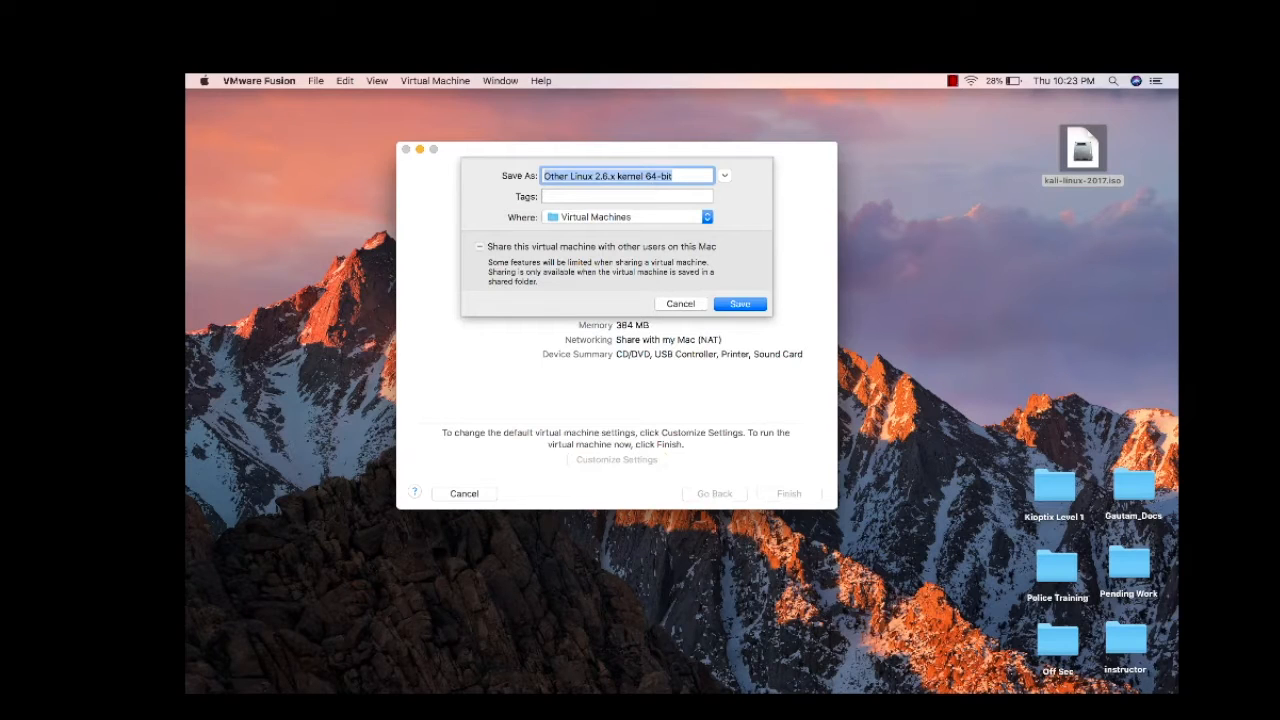
pyautogui.press('BackSpace')
pyautogui.write('Kali Linu')
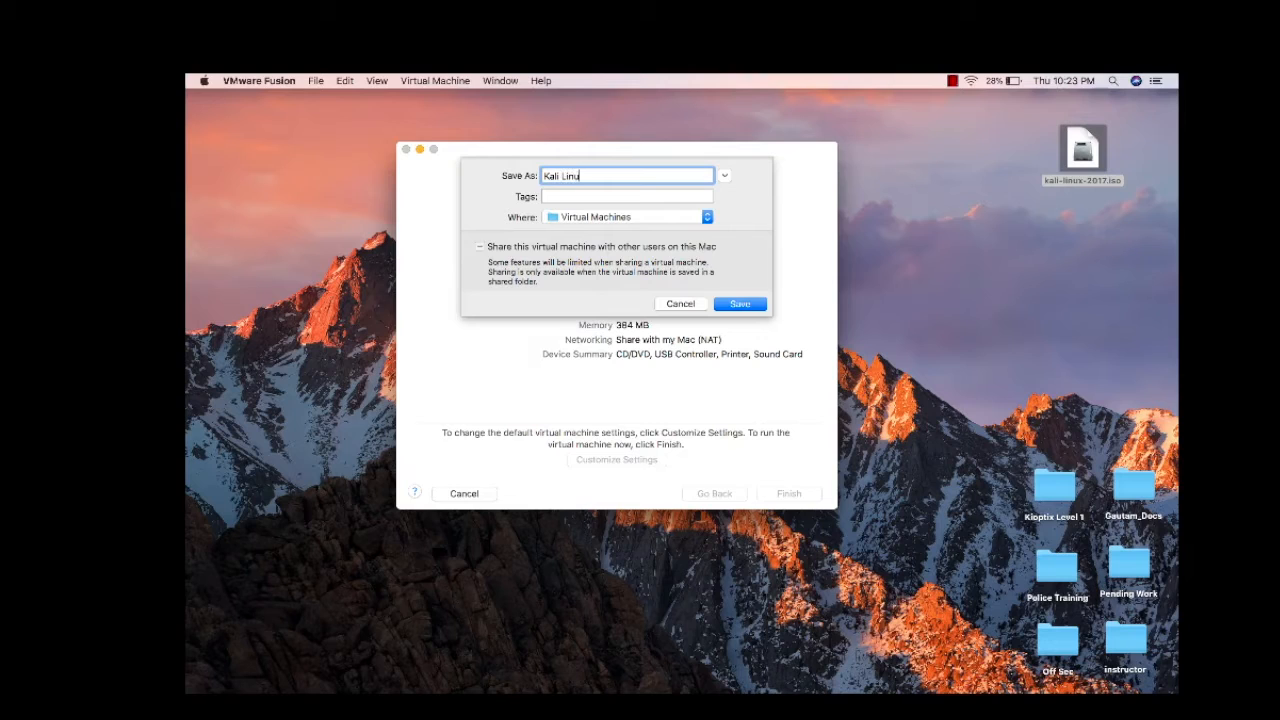
pyautogui.write('x Lab')
pyautogui.click(739, 304)
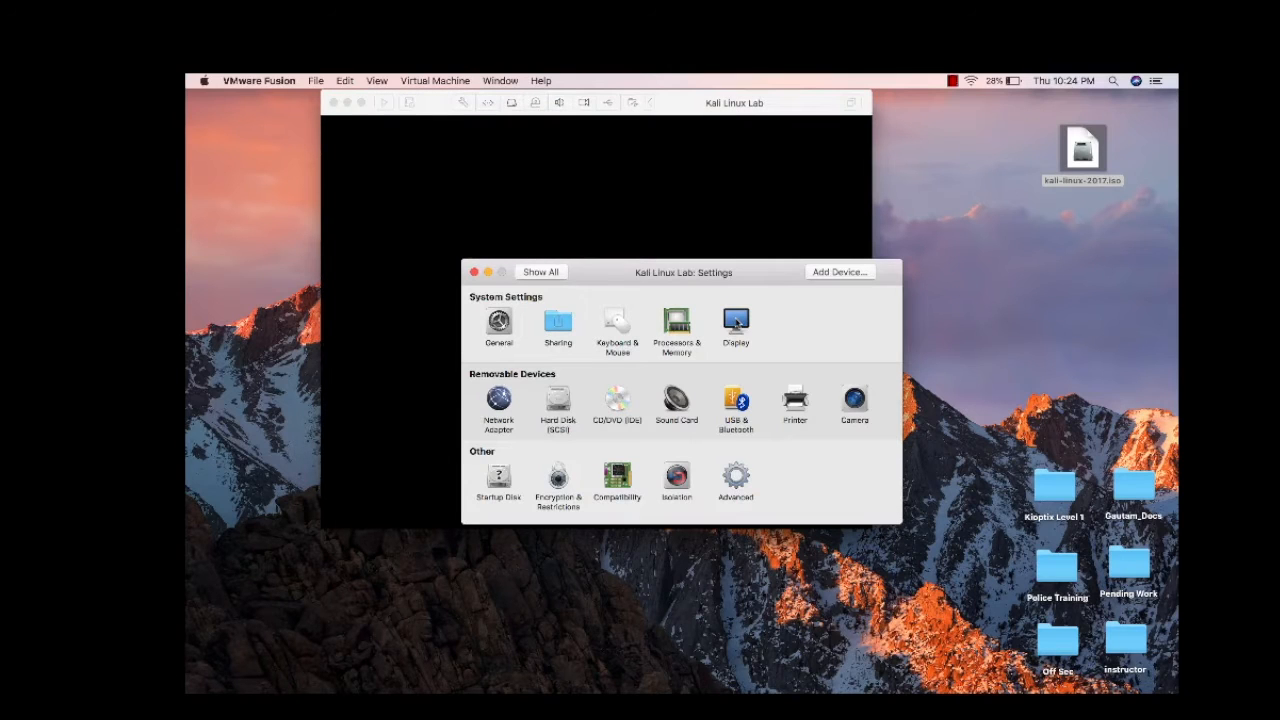
# Connect the CD/DVD drive and load kali-linux-2017.iso from the Desktop as its disc image
pyautogui.moveTo(723, 276); pyautogui.dragTo(987, 370)
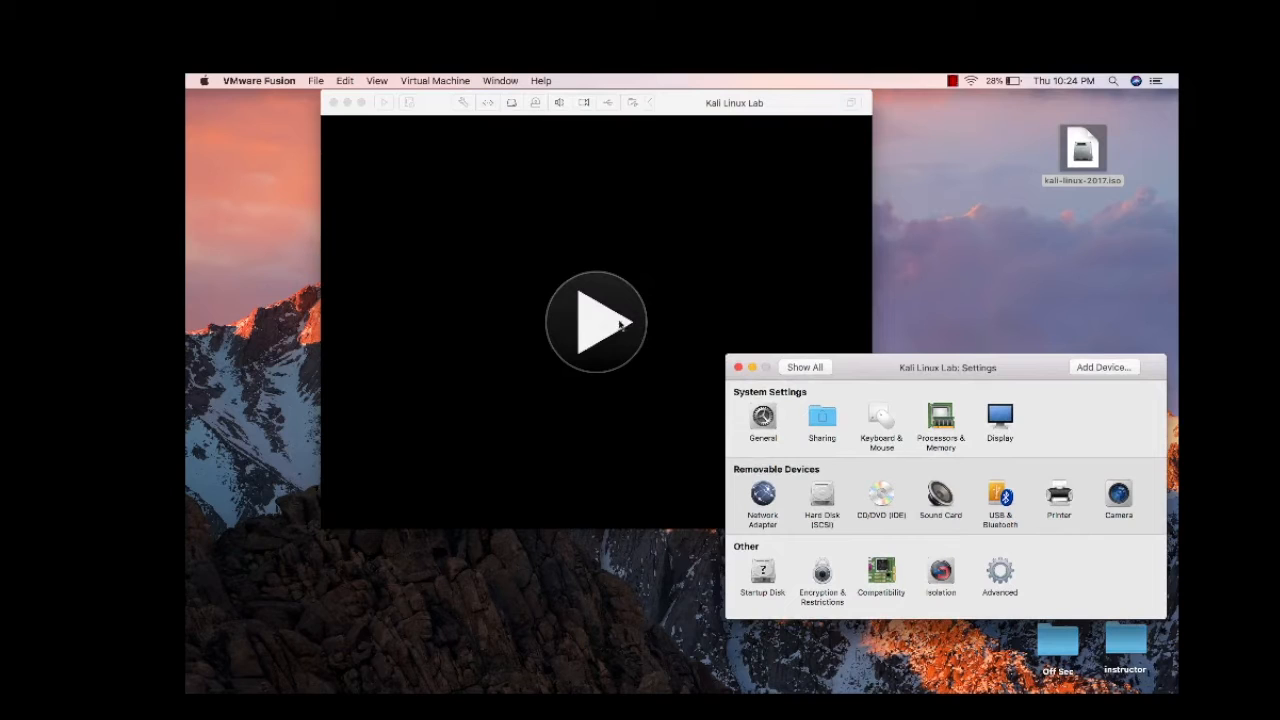
pyautogui.moveTo(883, 378); pyautogui.dragTo(861, 249)
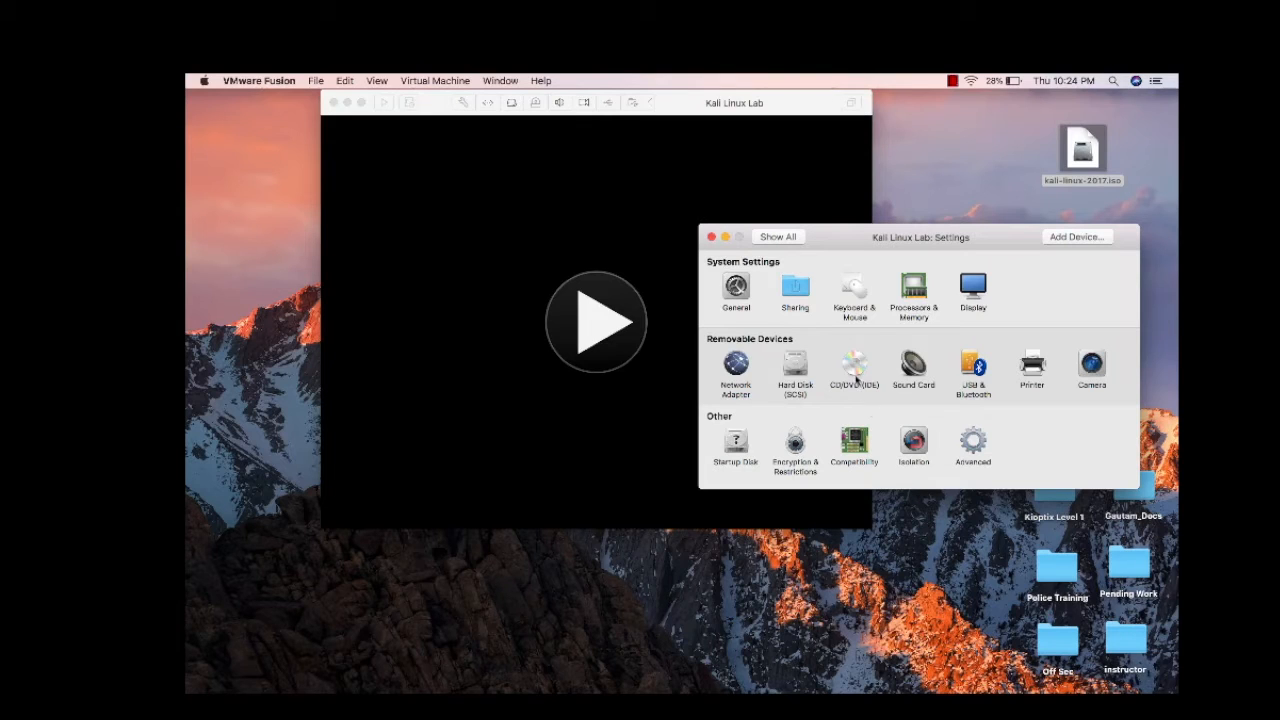
pyautogui.click(855, 370)
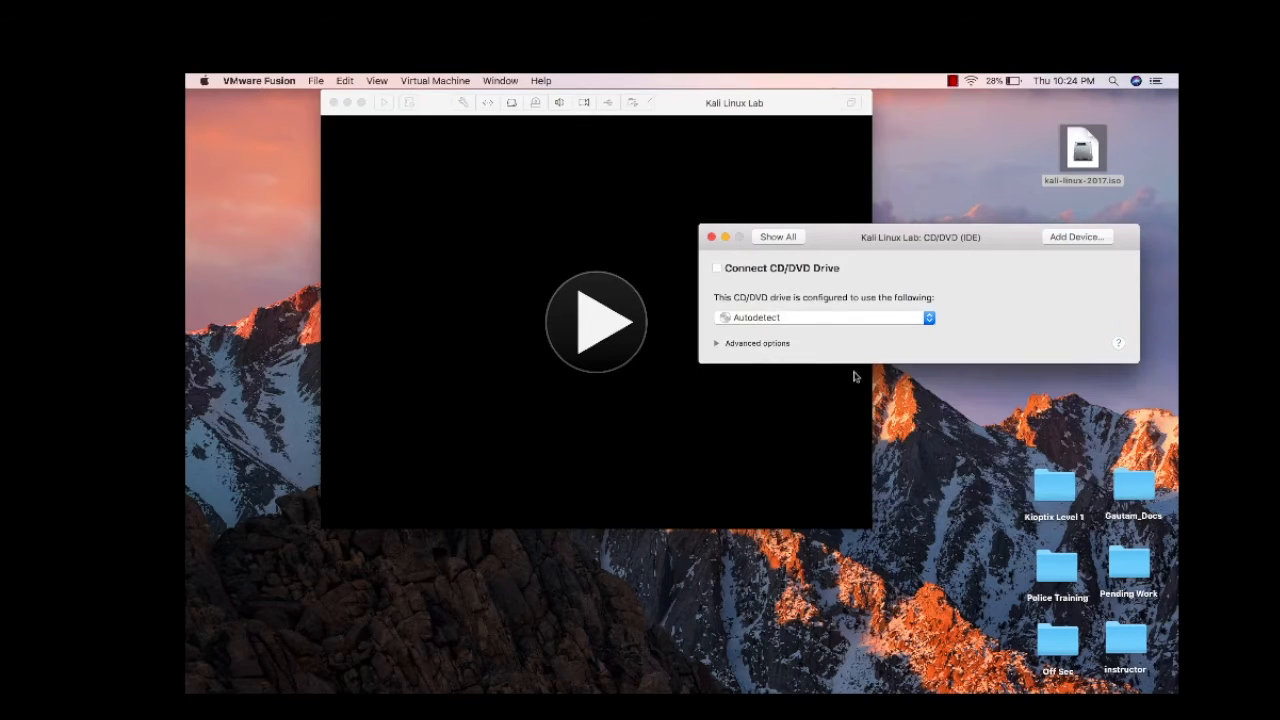
pyautogui.click(749, 271)
pyautogui.click(846, 319)
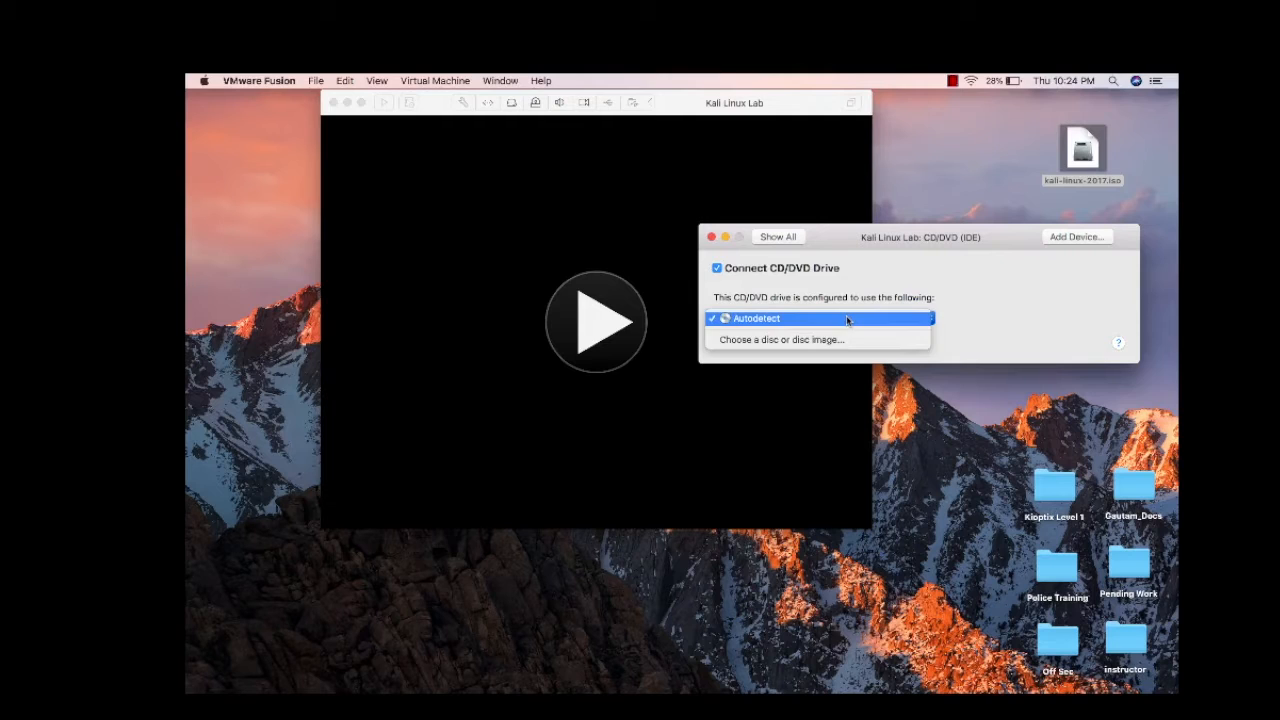
pyautogui.click(849, 340)
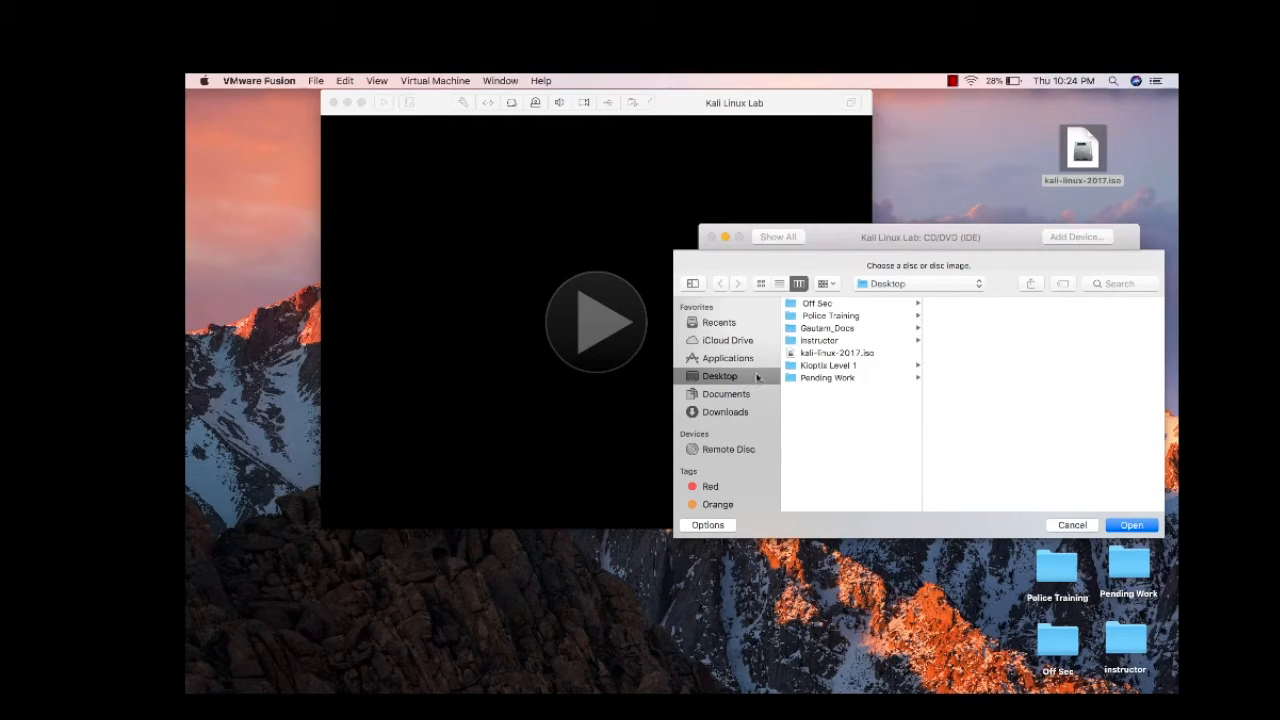
pyautogui.click(817, 354)
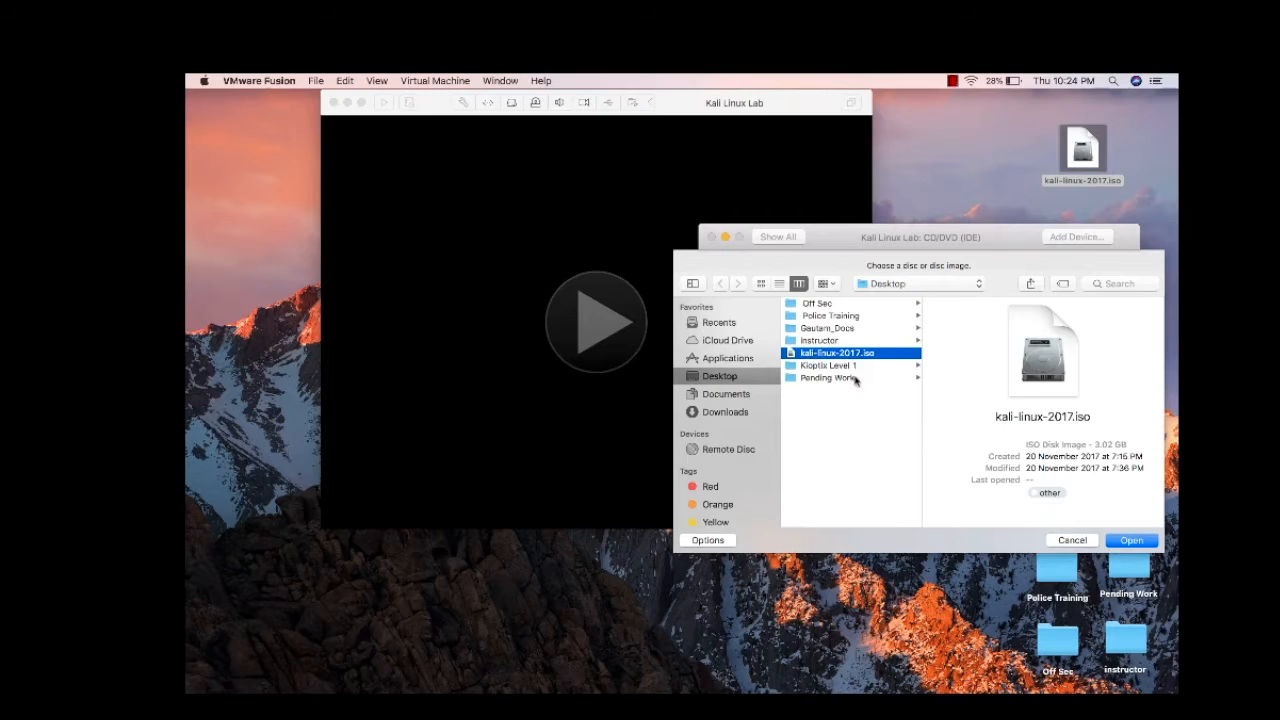
pyautogui.click(1132, 541)
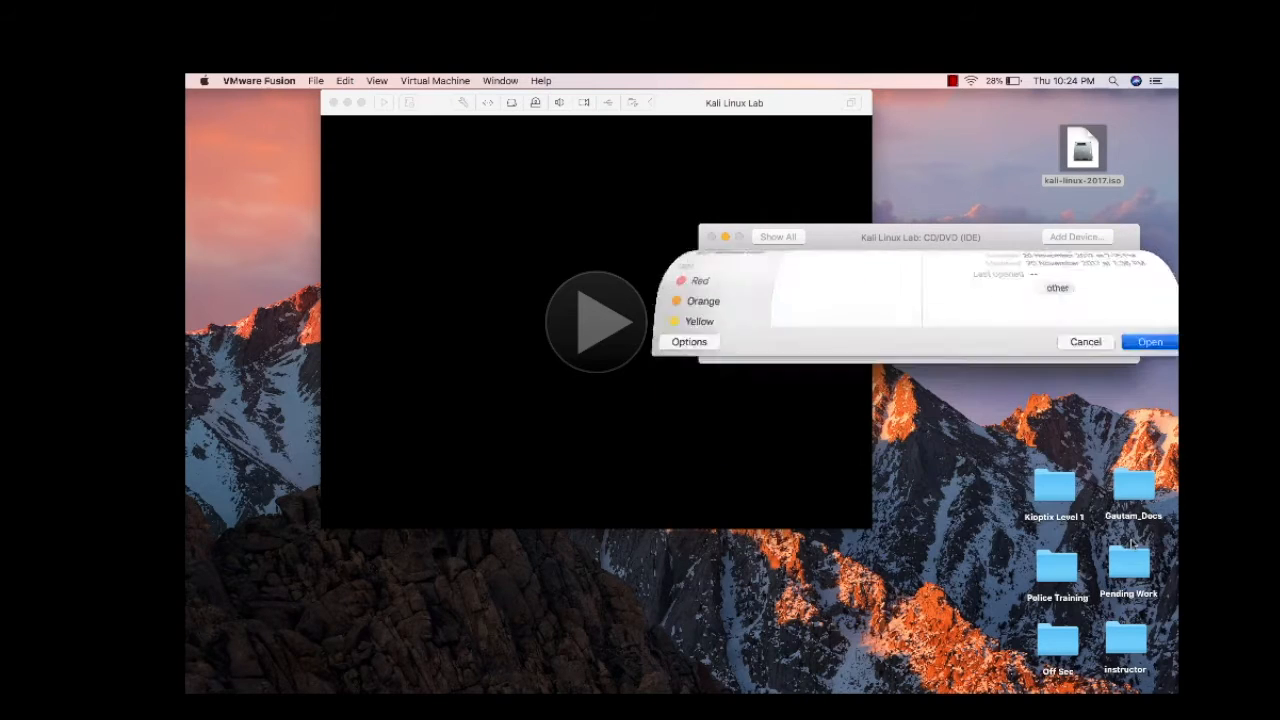
pyautogui.click(789, 239)
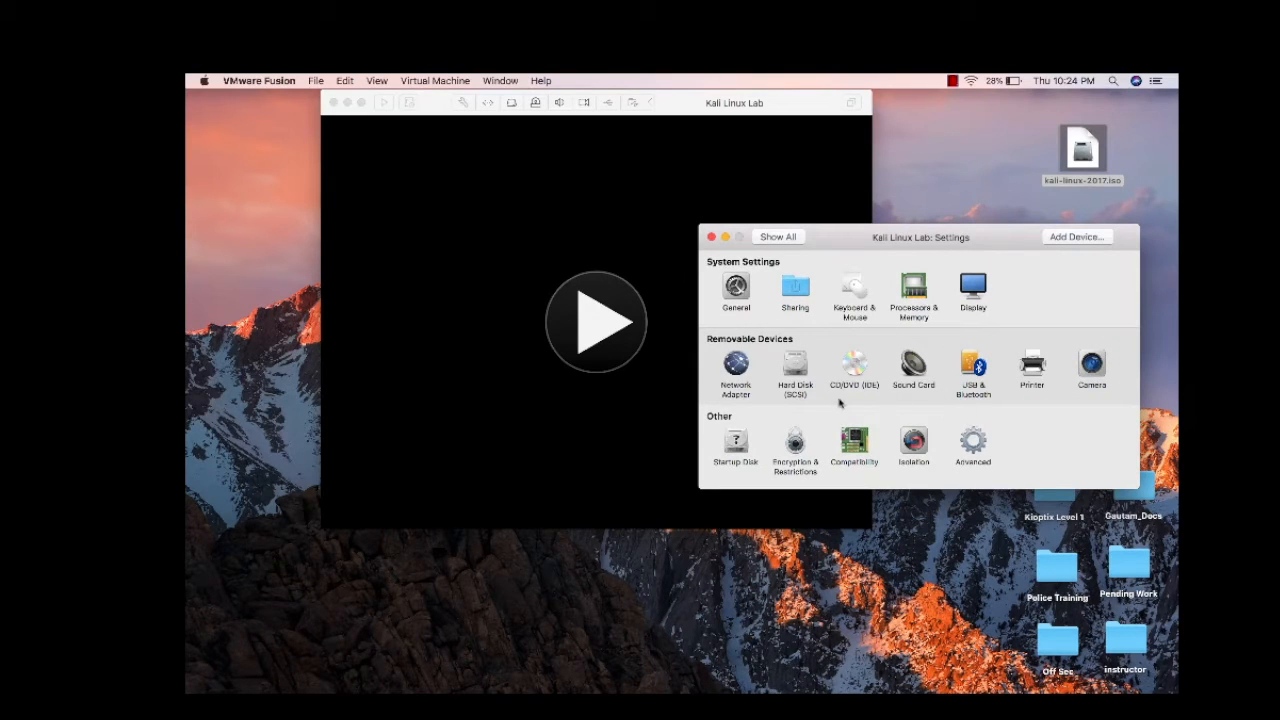
# Give Kali Linux Lab 1120 MB of memory and 2 processor cores
pyautogui.click(912, 288)
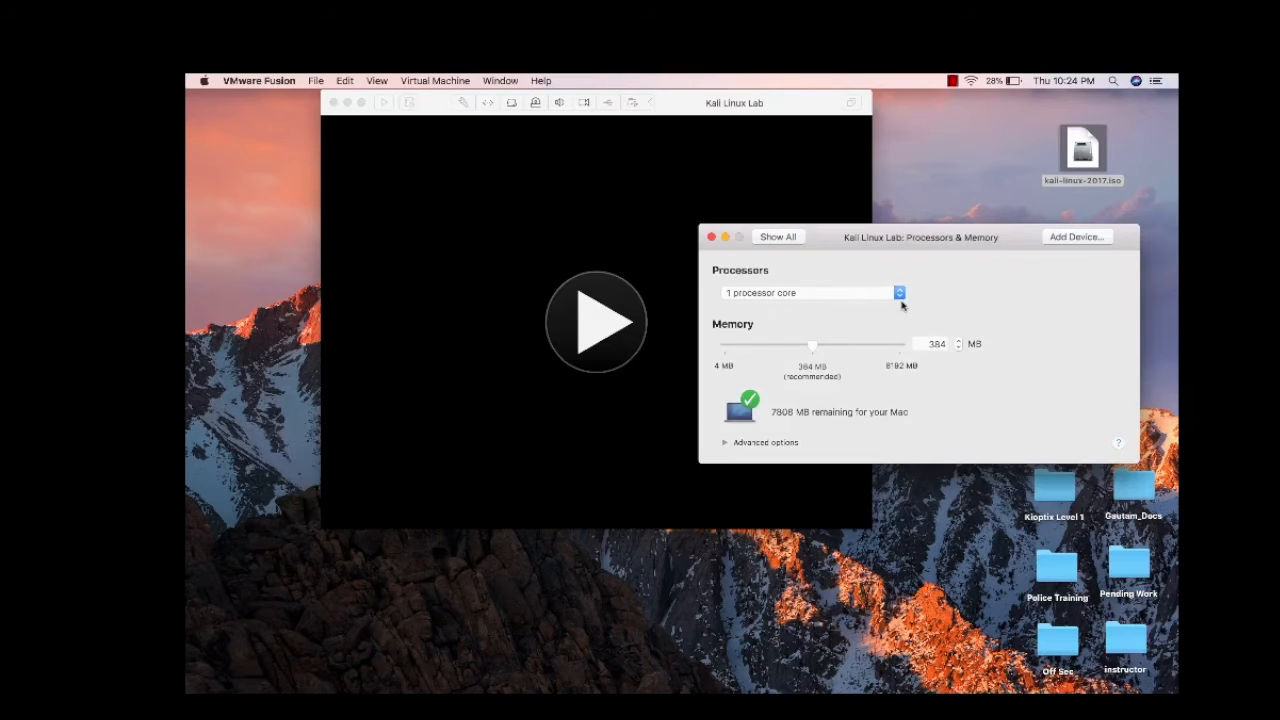
pyautogui.moveTo(812, 349); pyautogui.dragTo(860, 350)
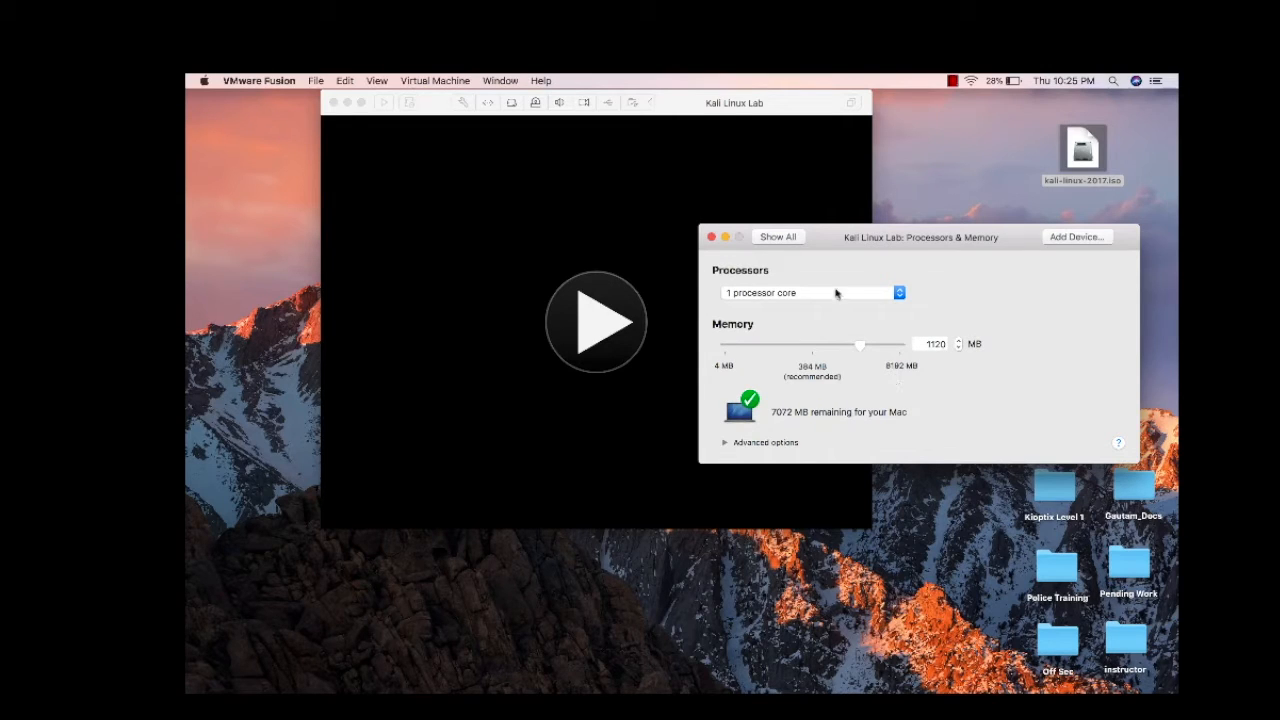
pyautogui.click(789, 291)
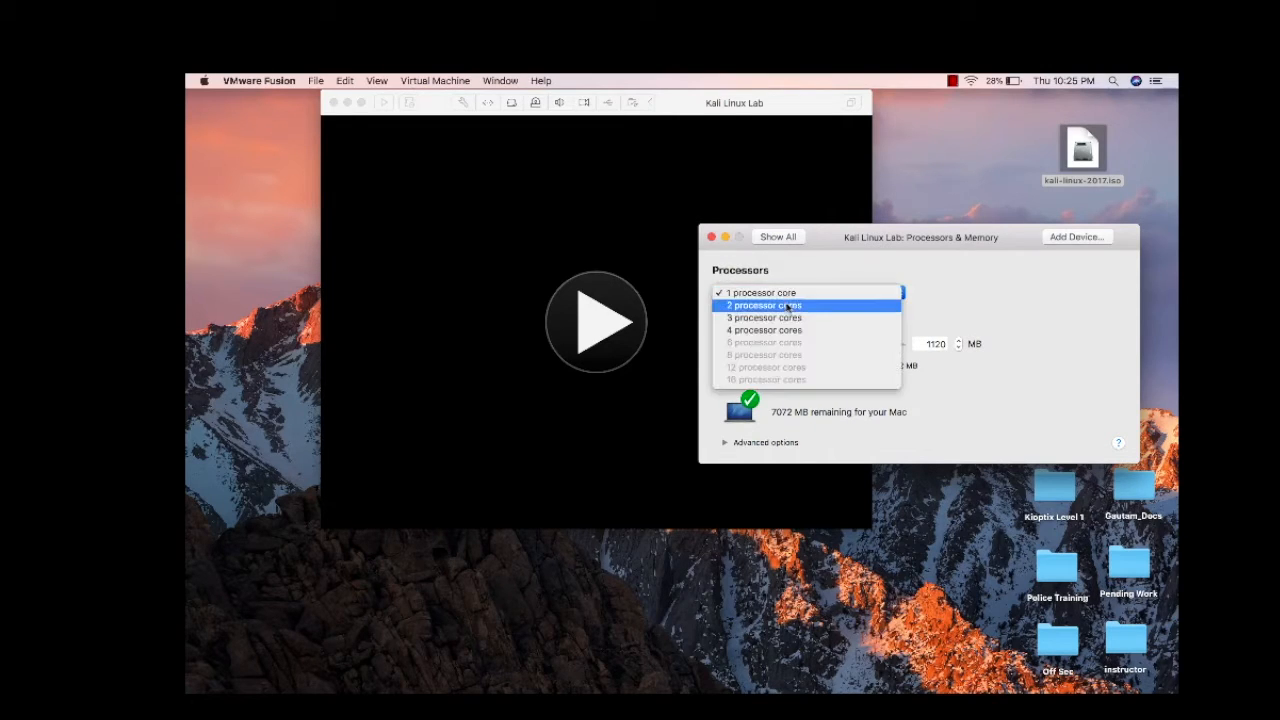
pyautogui.click(789, 305)
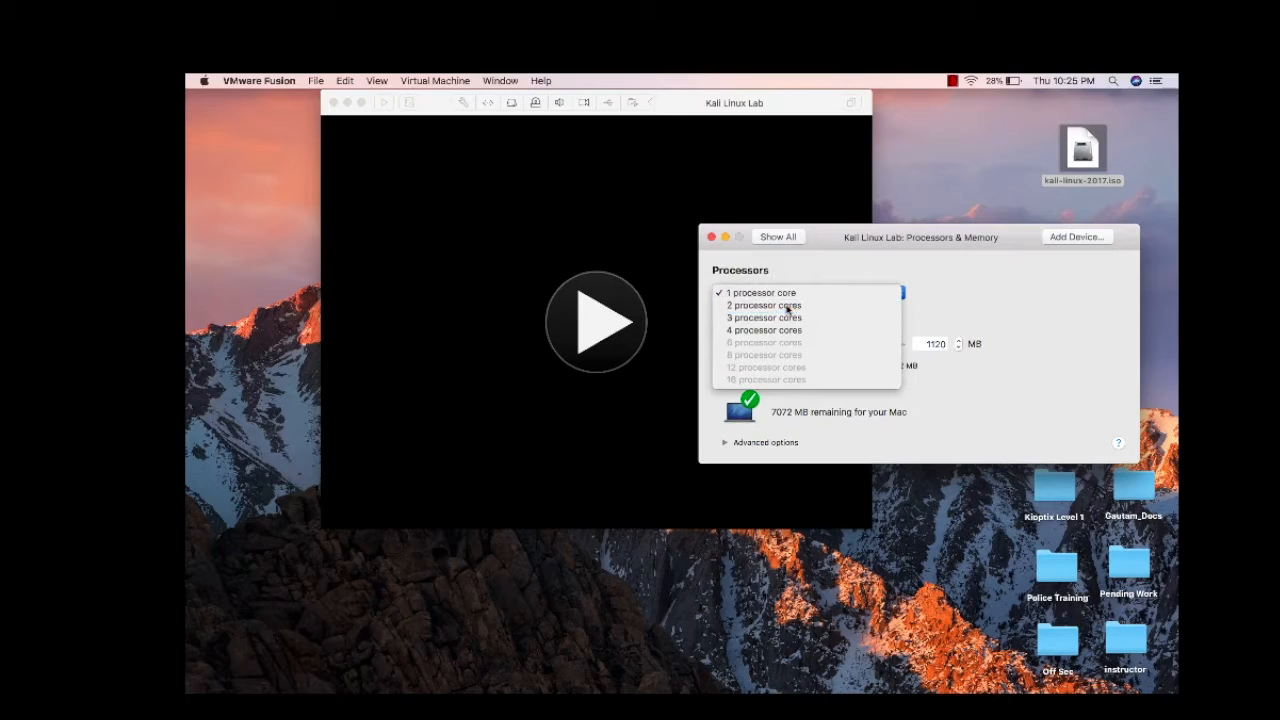
pyautogui.click(786, 238)
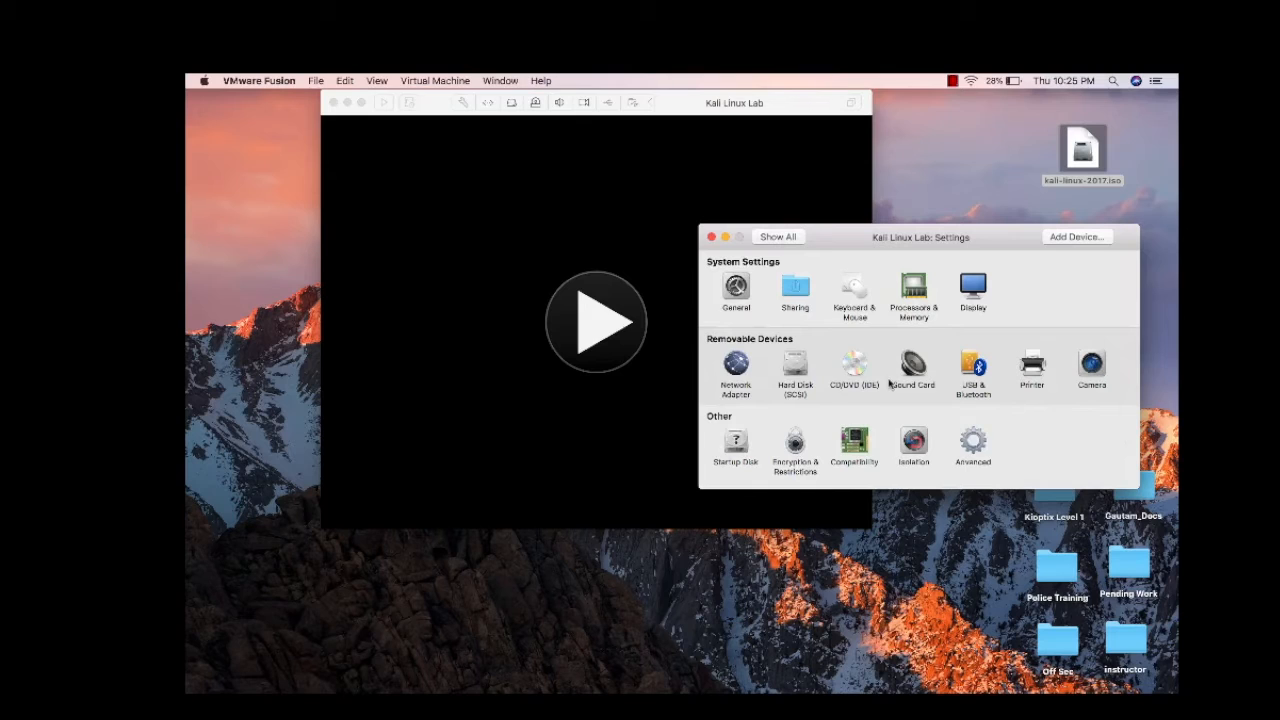
# Enlarge the virtual hard disk to 24 GB, apply the change, and close the Settings window
pyautogui.click(792, 368)
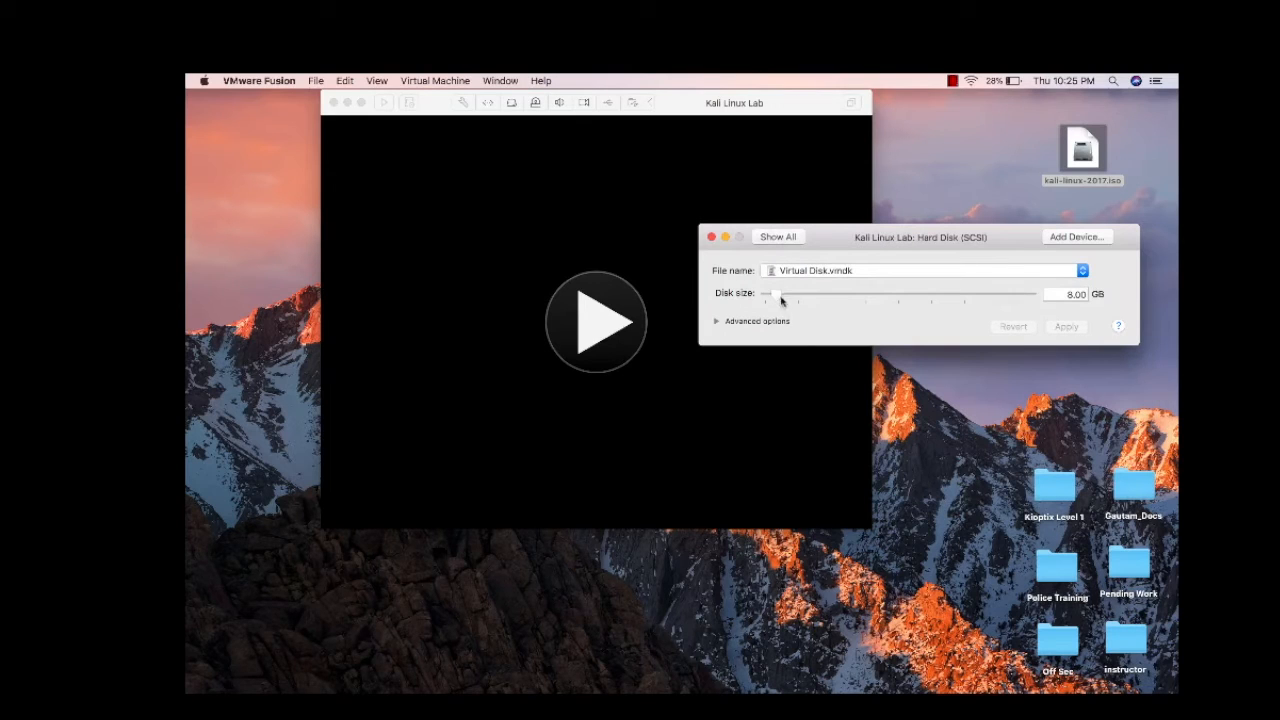
pyautogui.moveTo(778, 296); pyautogui.dragTo(802, 298)
pyautogui.click(789, 238)
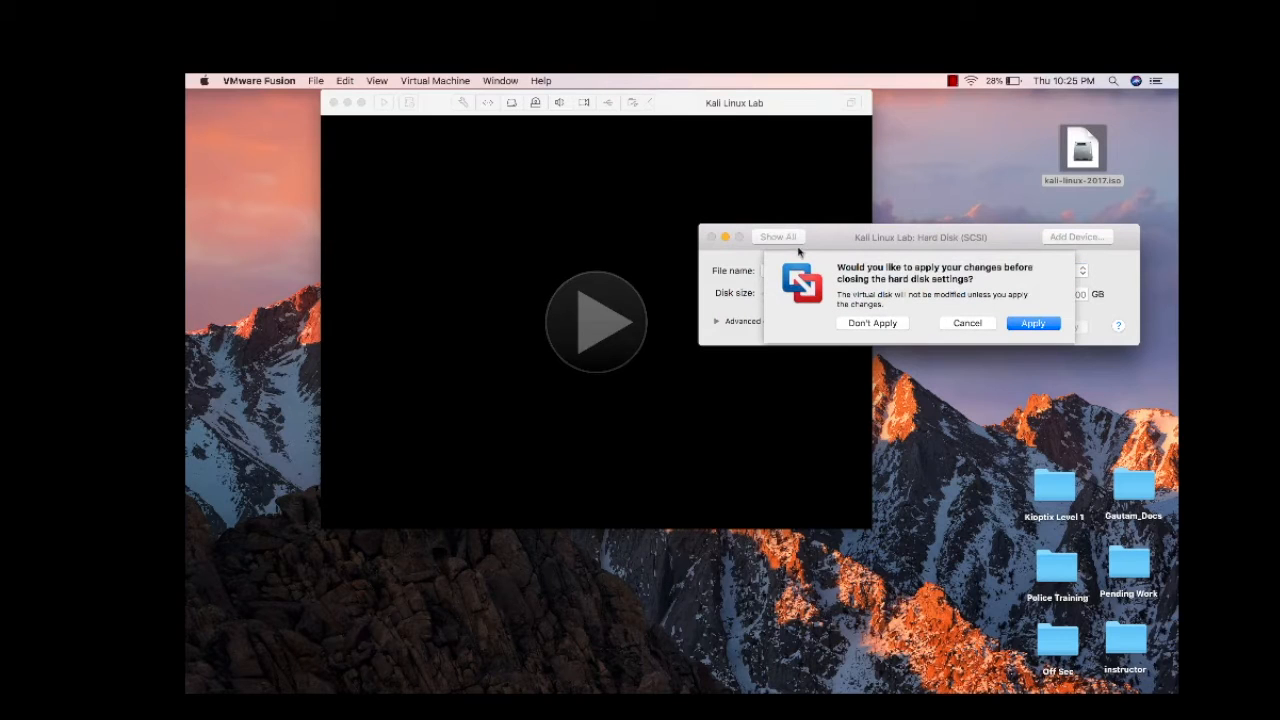
pyautogui.click(1032, 323)
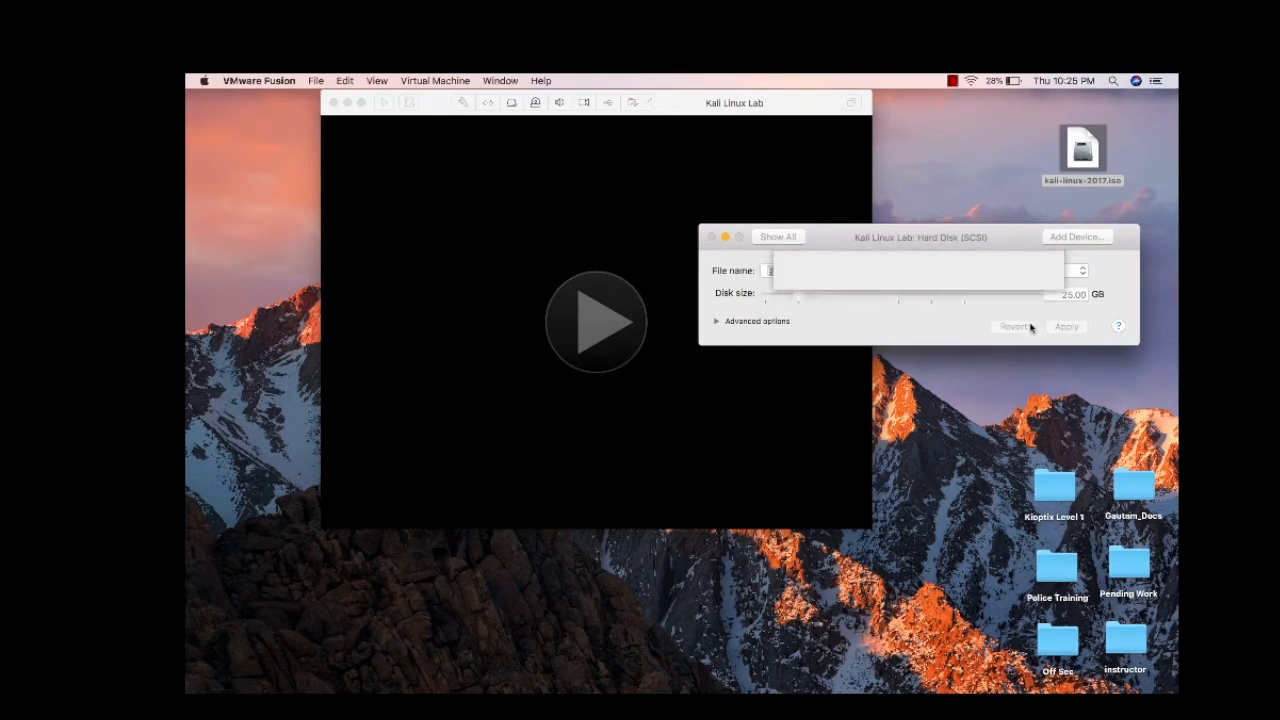
pyautogui.click(711, 237)
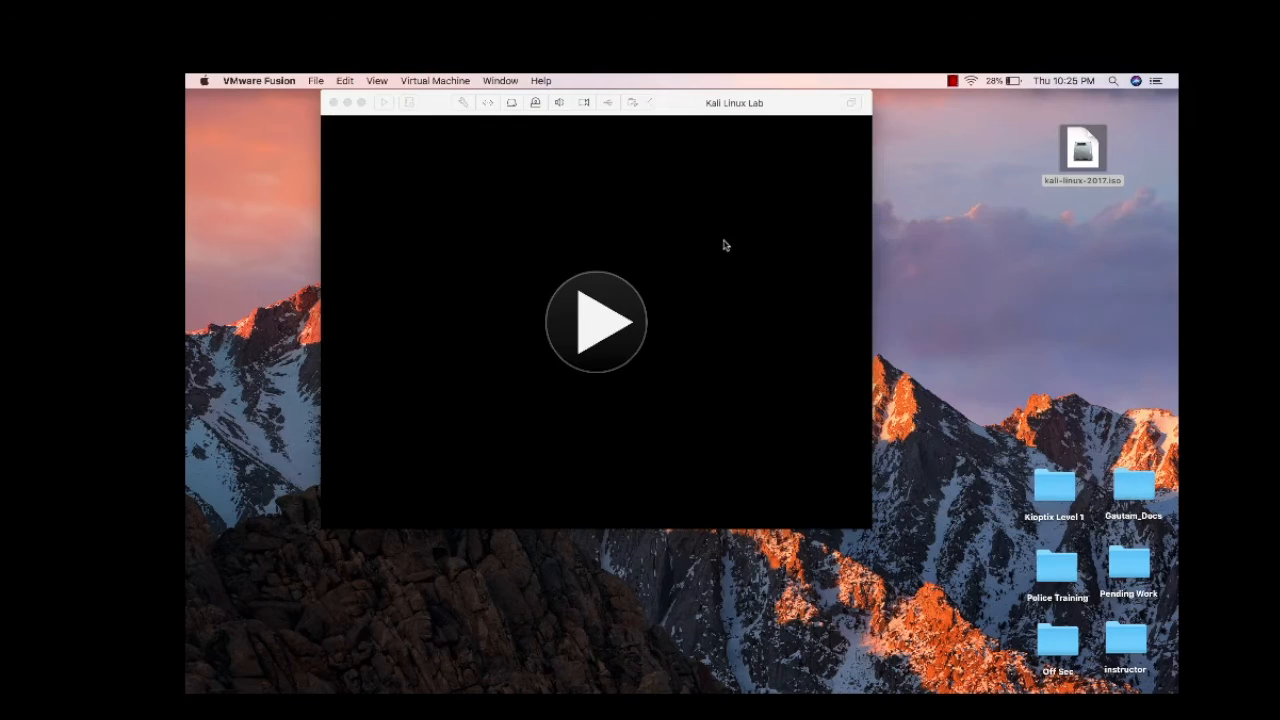
# Power on the Kali Linux Lab VM in full screen and launch 'Graphical install' from the boot menu
pyautogui.click(600, 323)
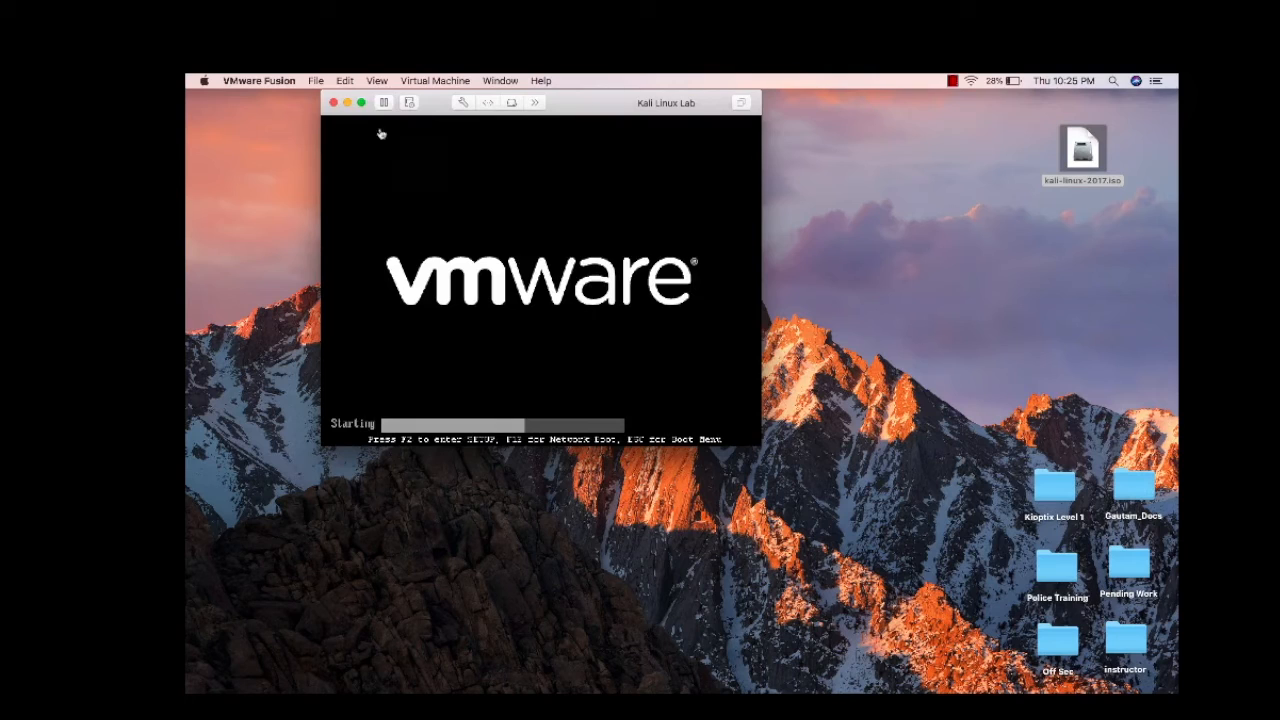
pyautogui.click(361, 103)
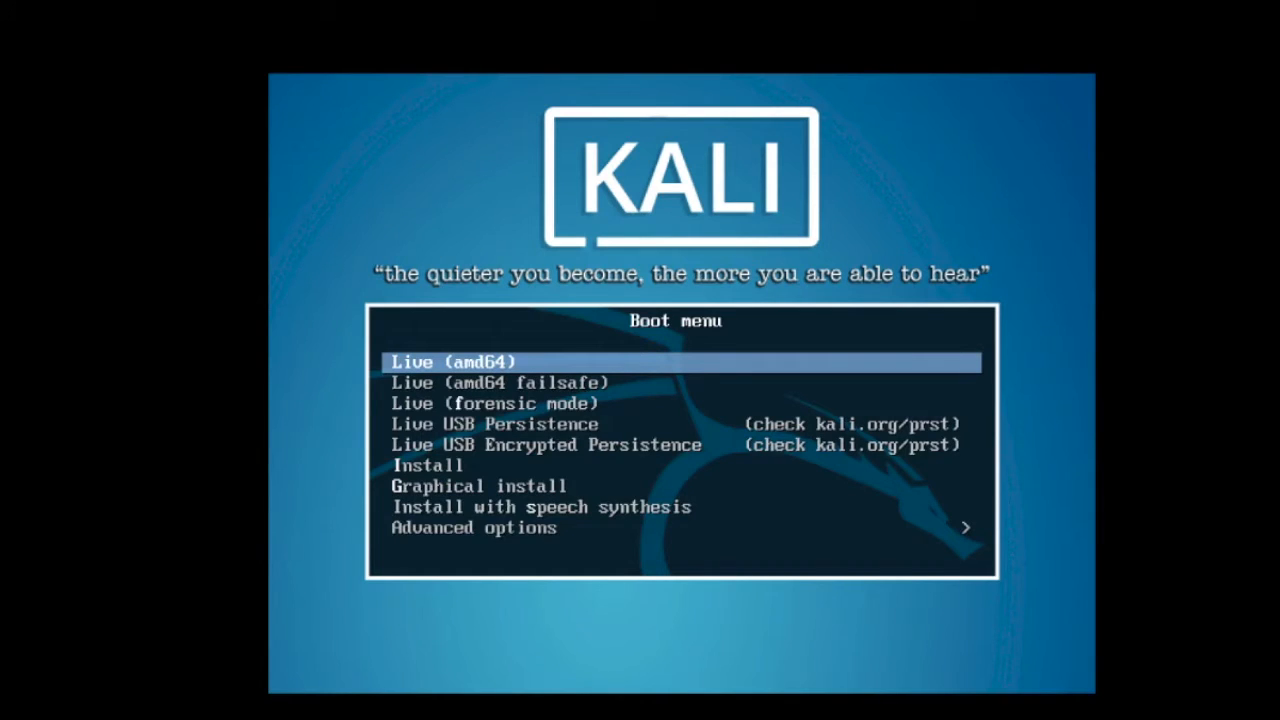
pyautogui.press('Down')
pyautogui.press('Down')
pyautogui.press('Down')
pyautogui.press('Down')
pyautogui.press('Down')
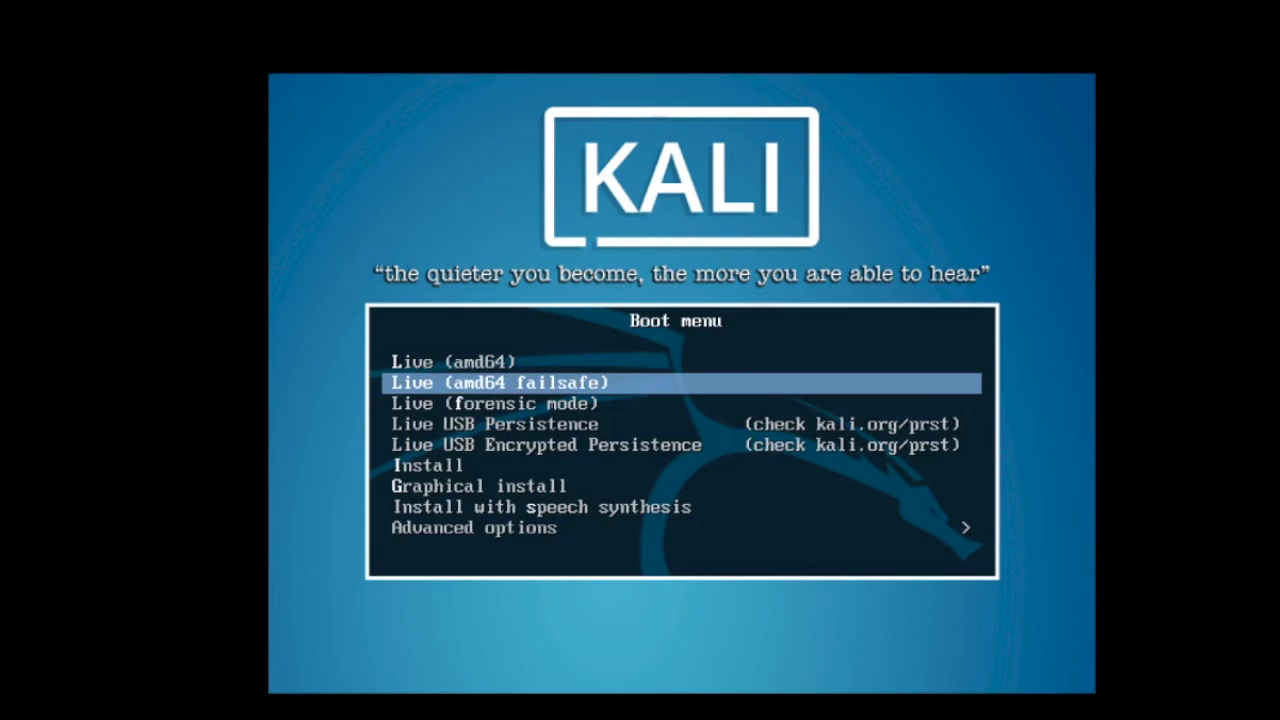
pyautogui.press('Down')
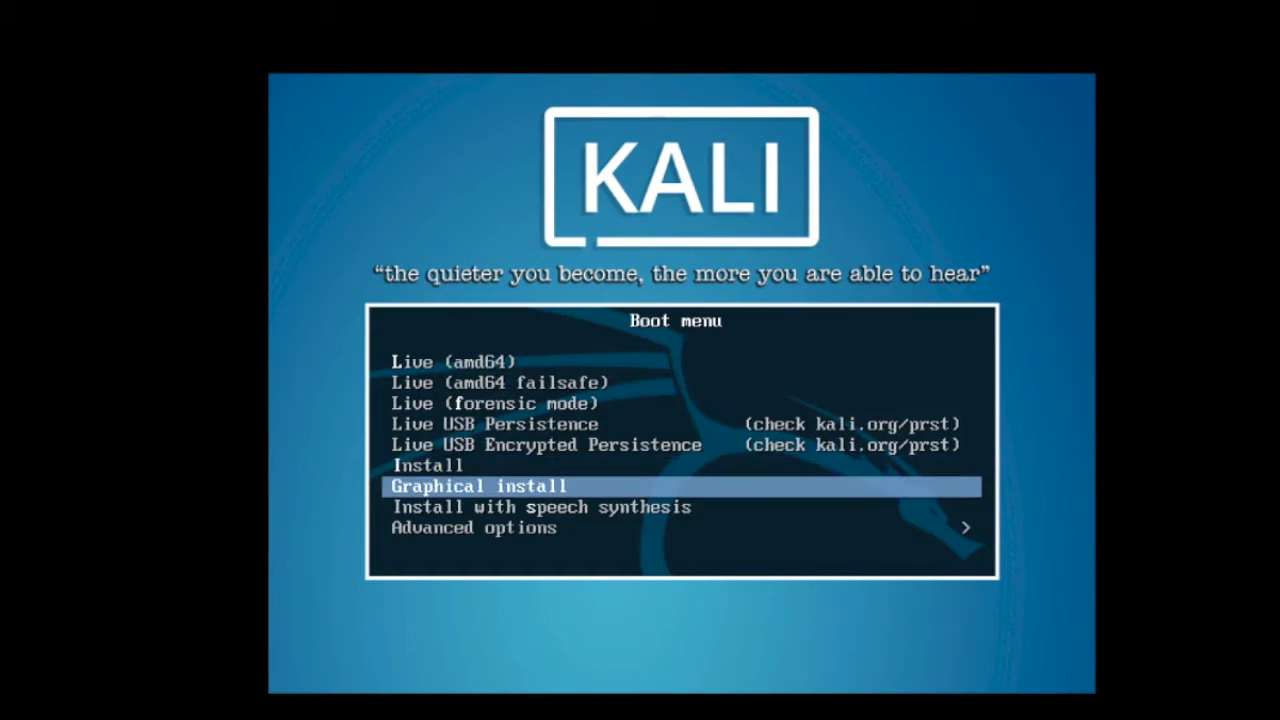
pyautogui.press('Return')
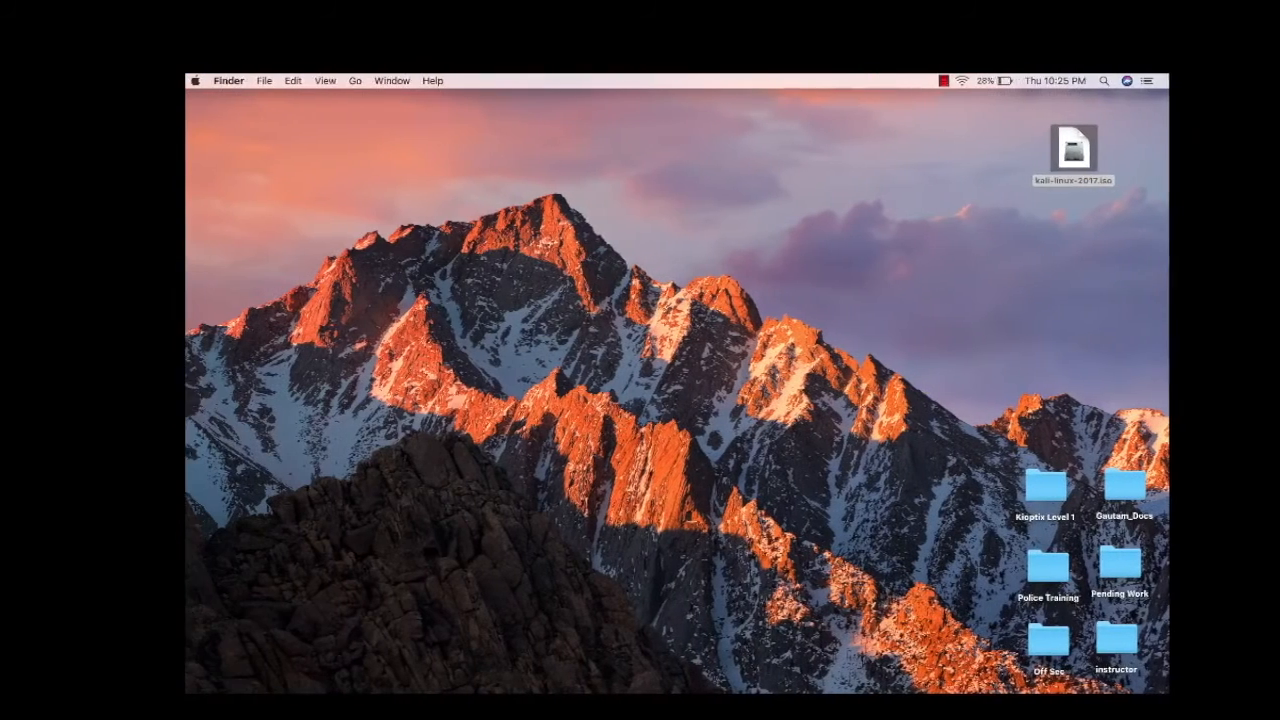
# Return to the VM window showing the Kali installer's 'Select a language' page with English
pyautogui.click(953, 81)
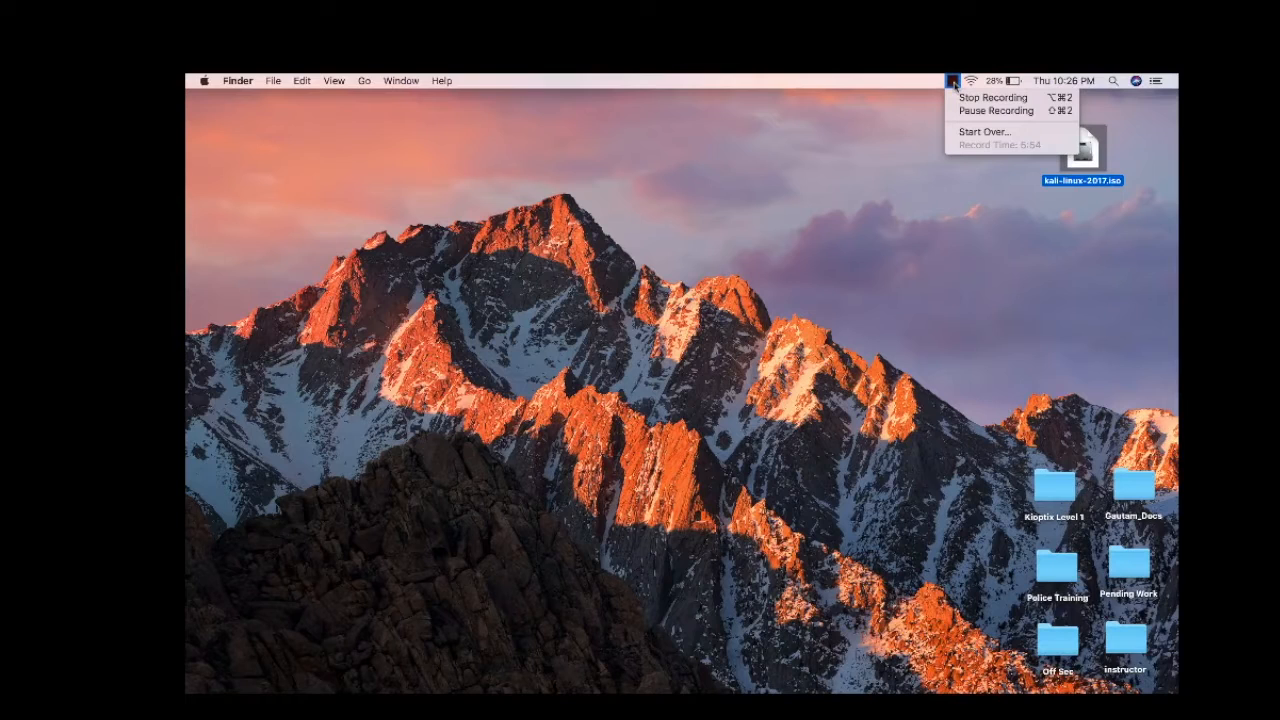
pyautogui.click(885, 161)
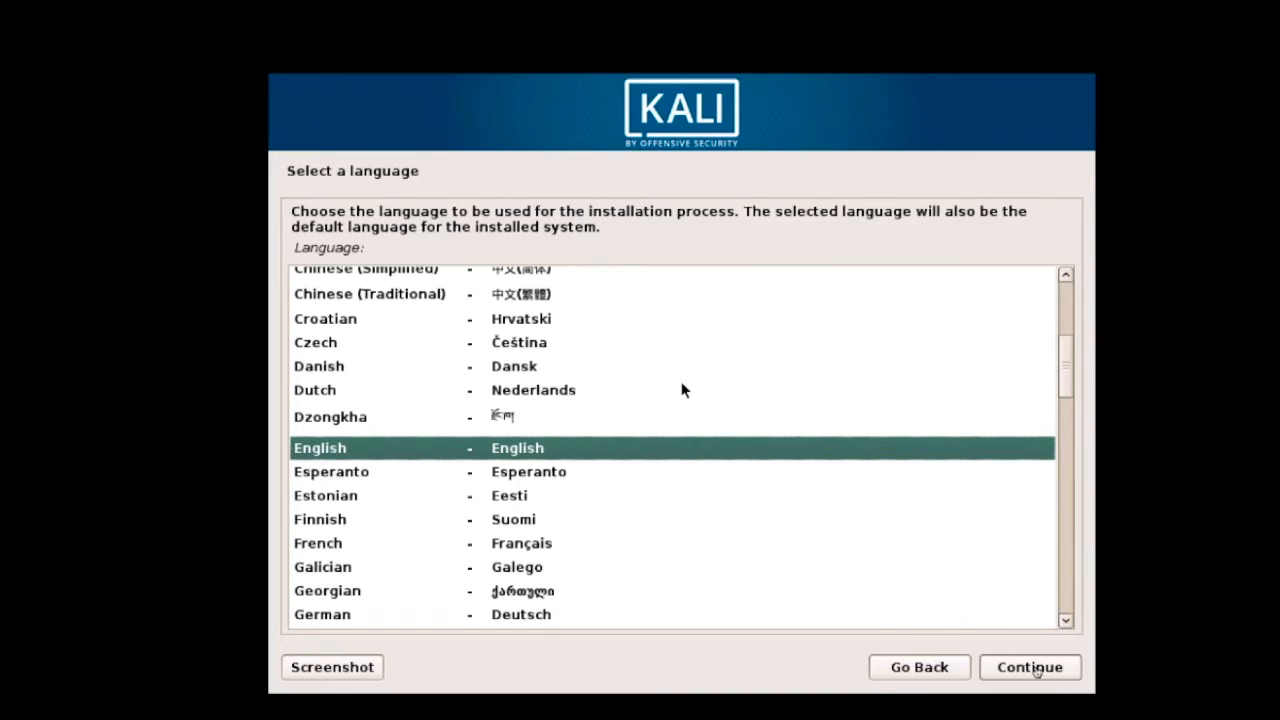
# Accept English, choose India as the location, and keep the American English keymap
pyautogui.click(1036, 670)
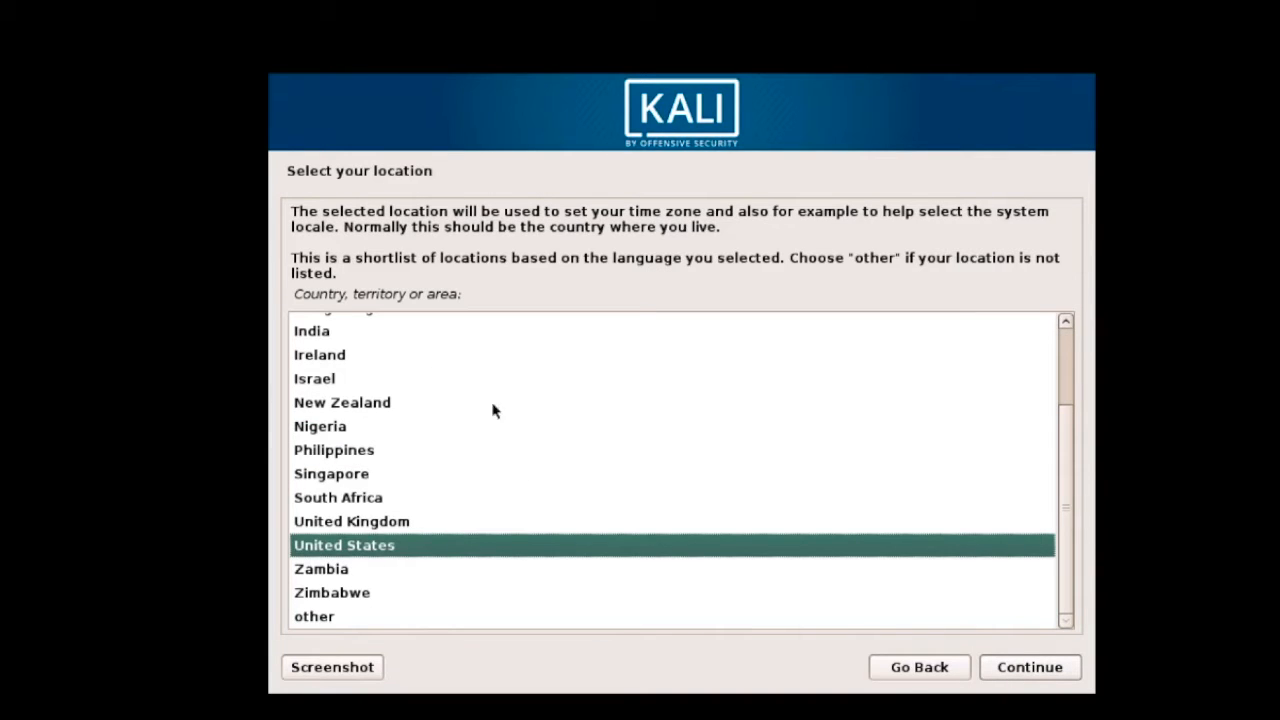
pyautogui.click(355, 331)
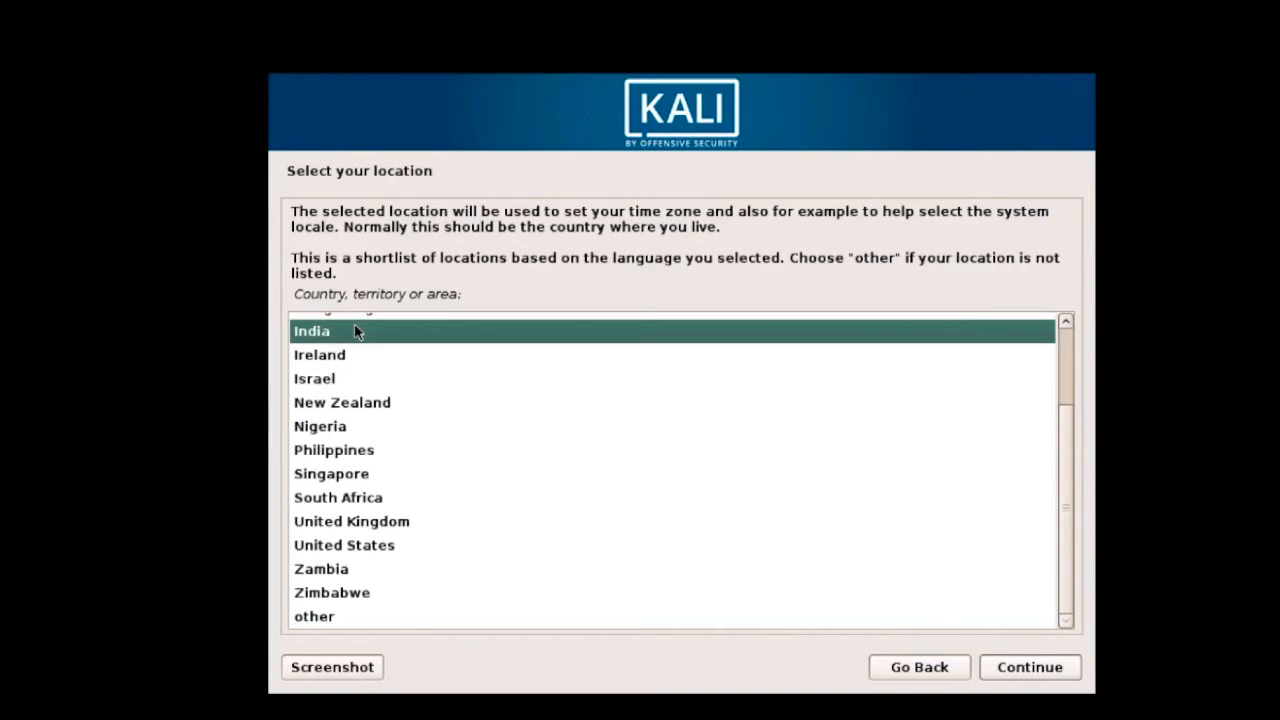
pyautogui.click(1012, 672)
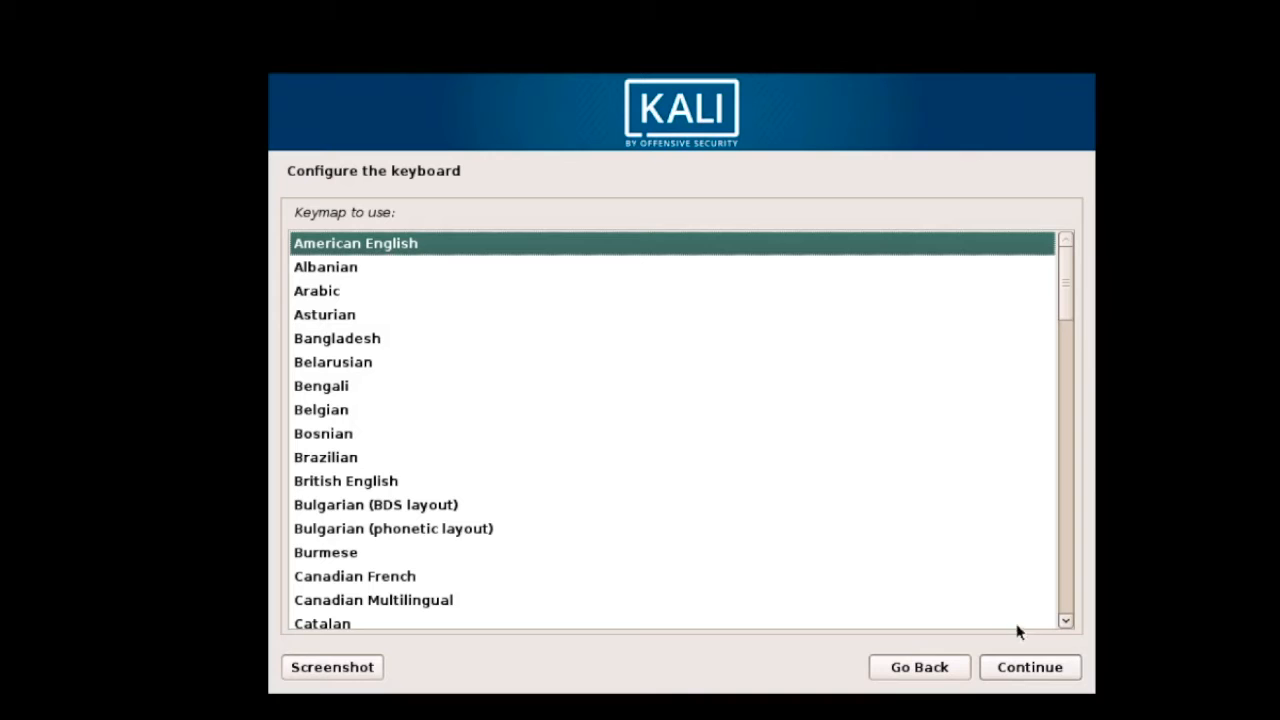
pyautogui.click(1030, 668)
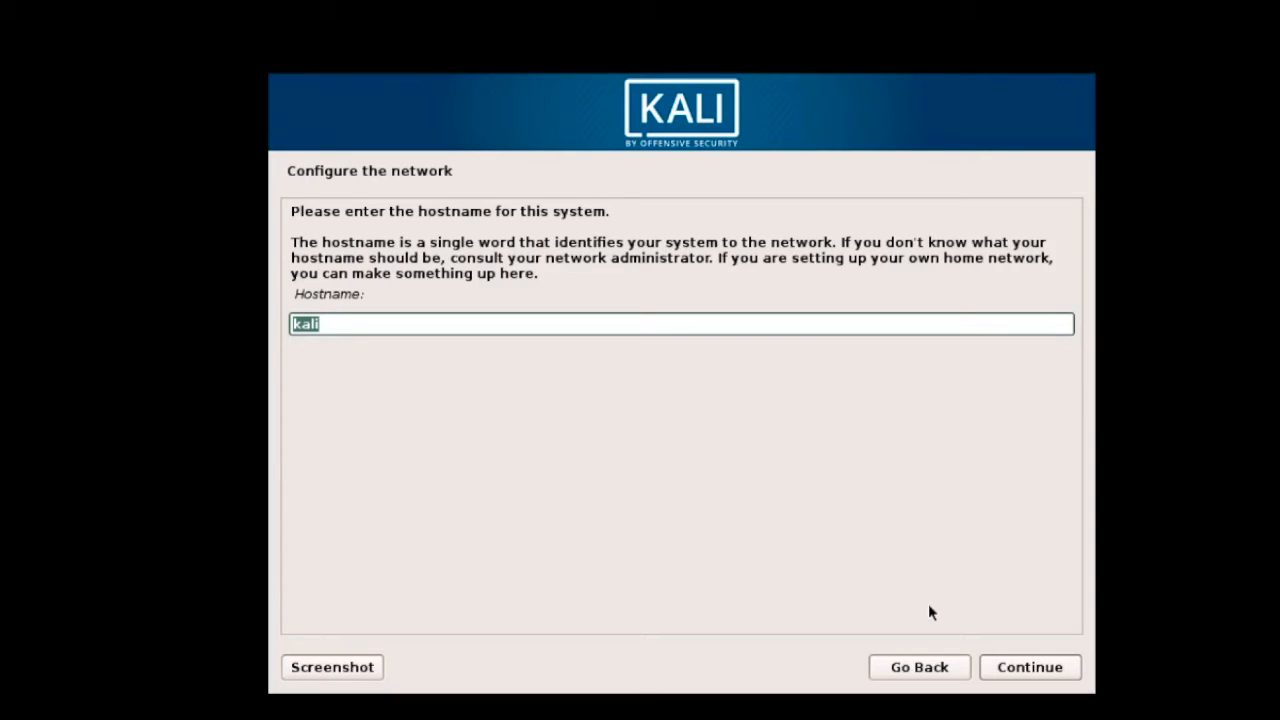
# Keep hostname 'kali', leave the domain name blank, and set and verify the root password
pyautogui.click(1046, 672)
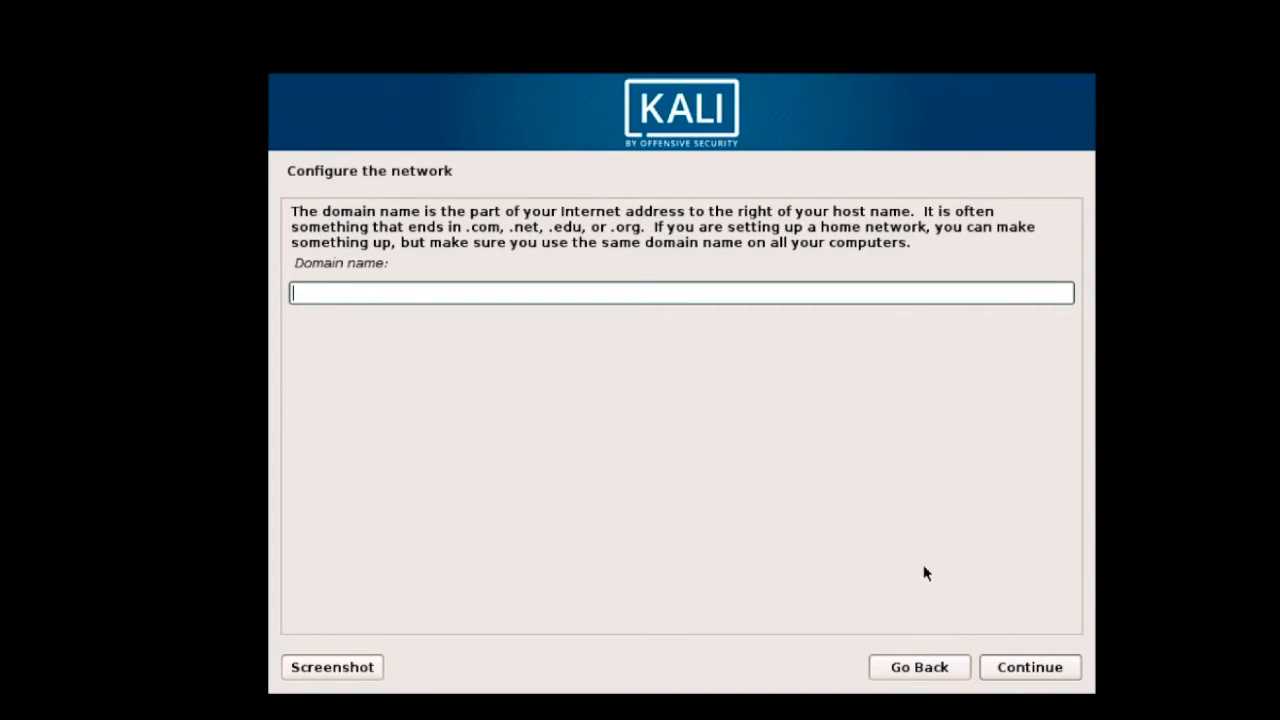
pyautogui.click(1030, 667)
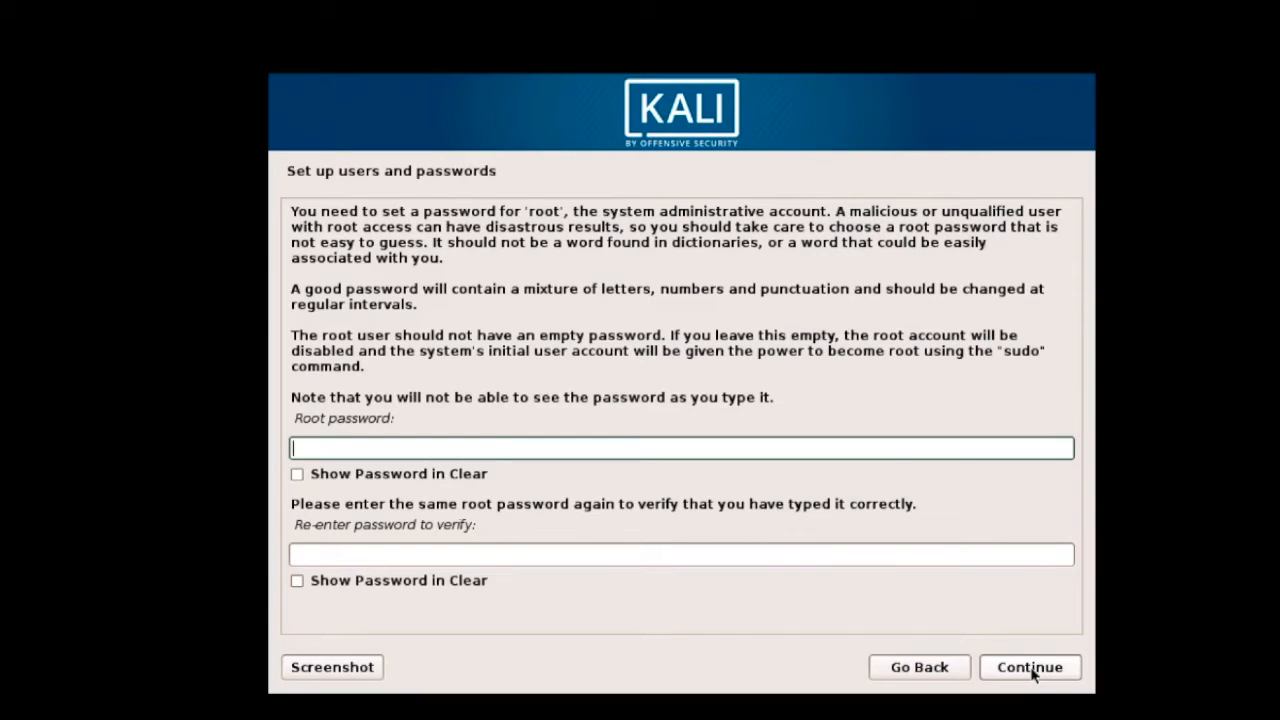
pyautogui.write('***')
pyautogui.click(451, 476)
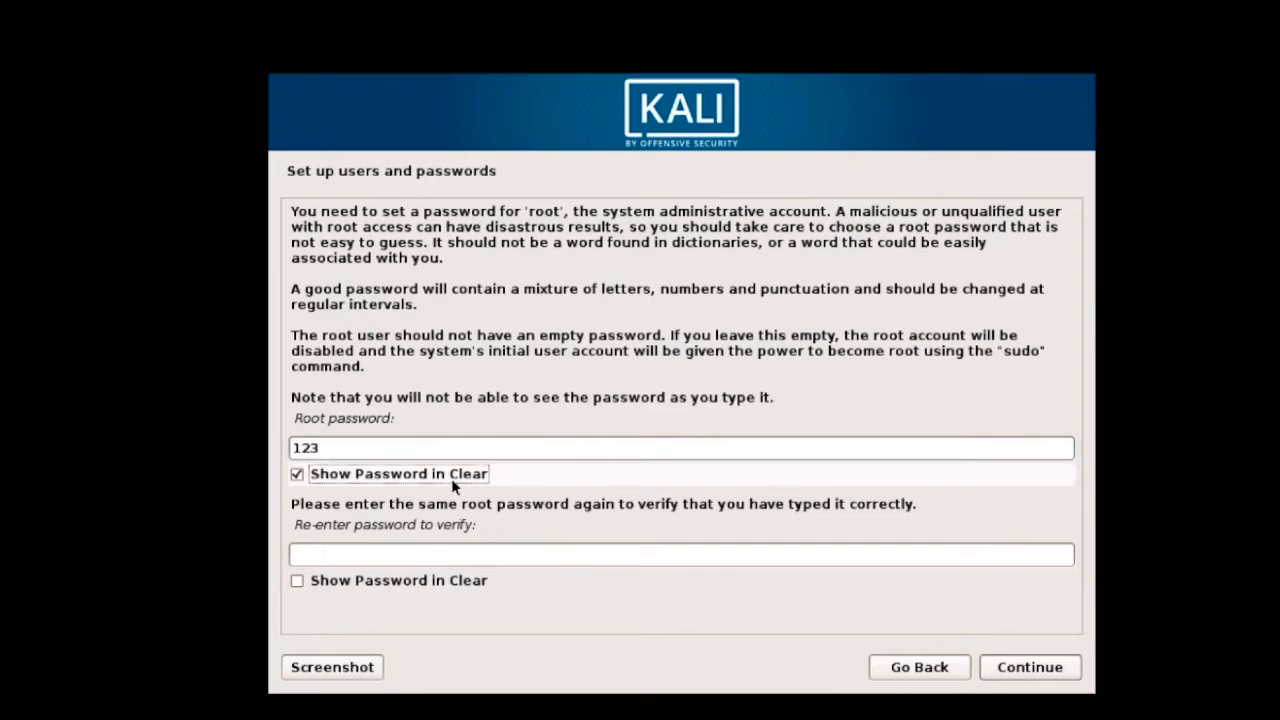
pyautogui.click(413, 590)
pyautogui.click(415, 557)
pyautogui.write('123')
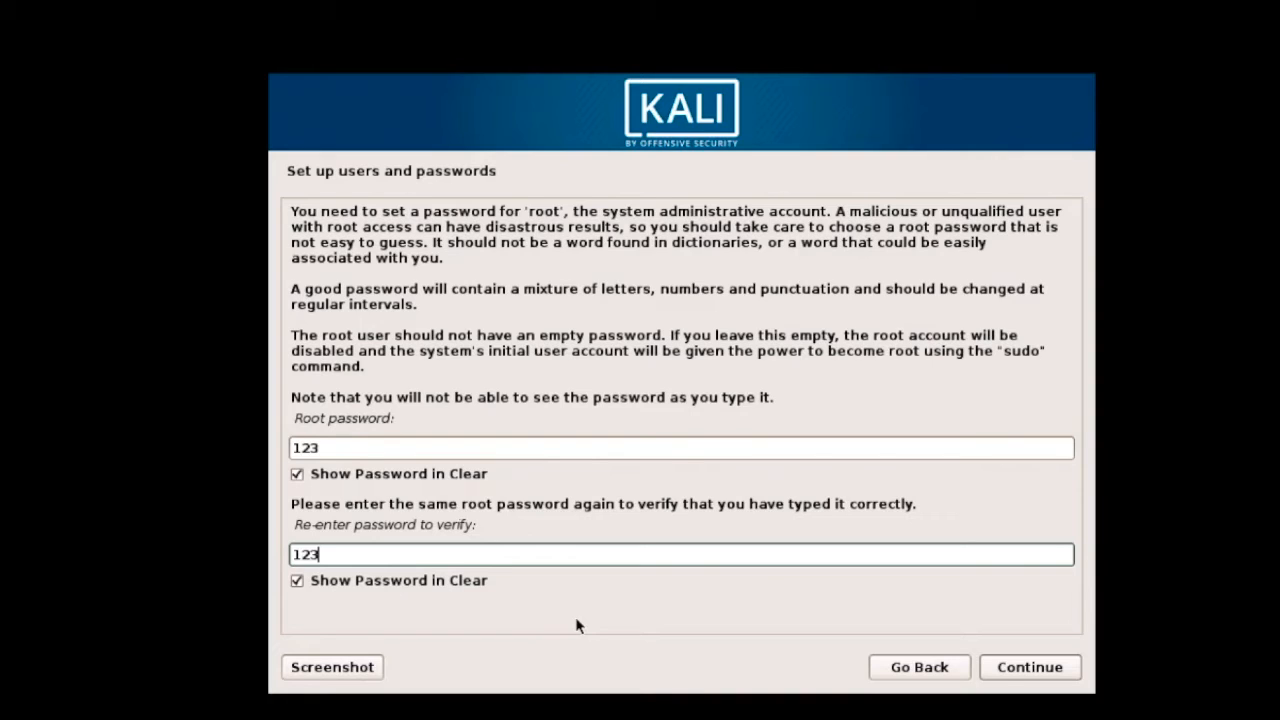
pyautogui.click(1012, 667)
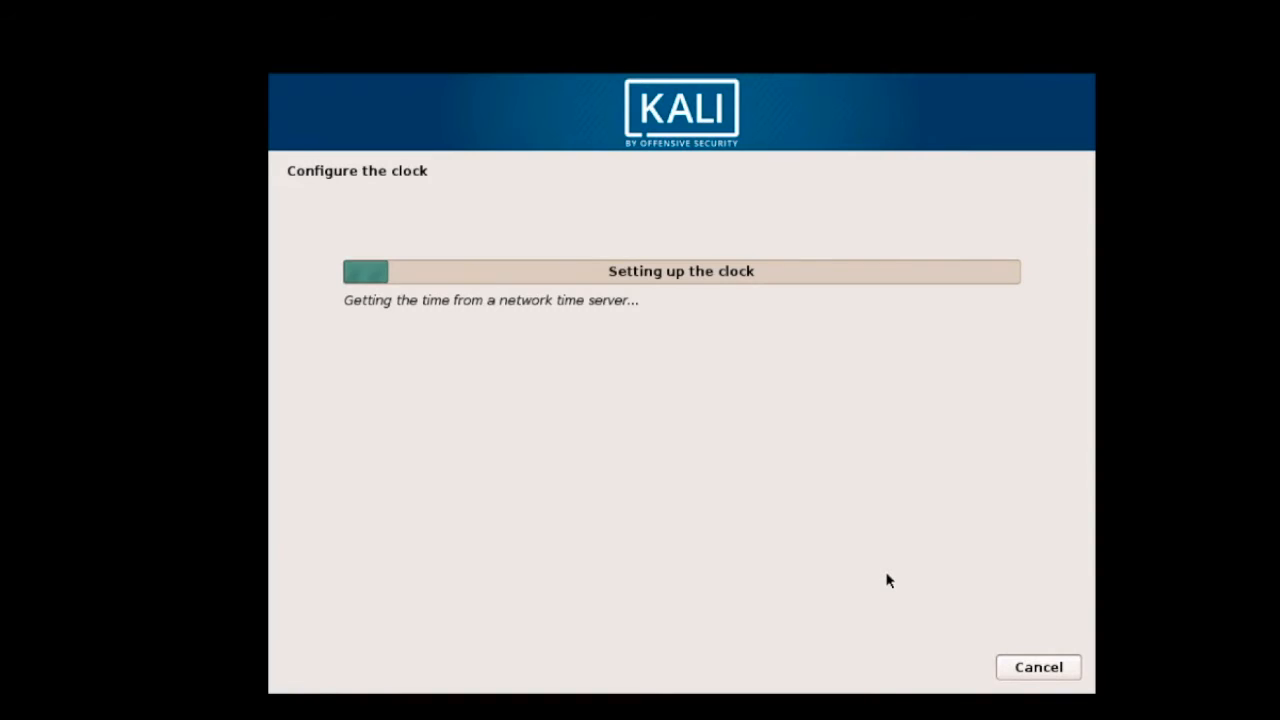